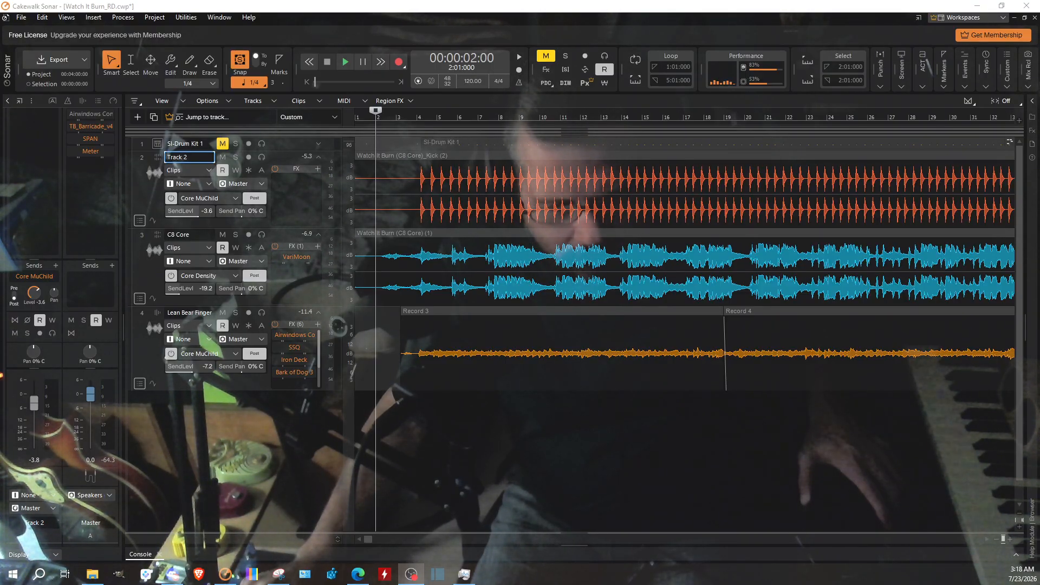
# Step: Start playback of the song and open Jeesonic EQ Pro on the Voyage bus from the expanded console
pyautogui.click(346, 63)
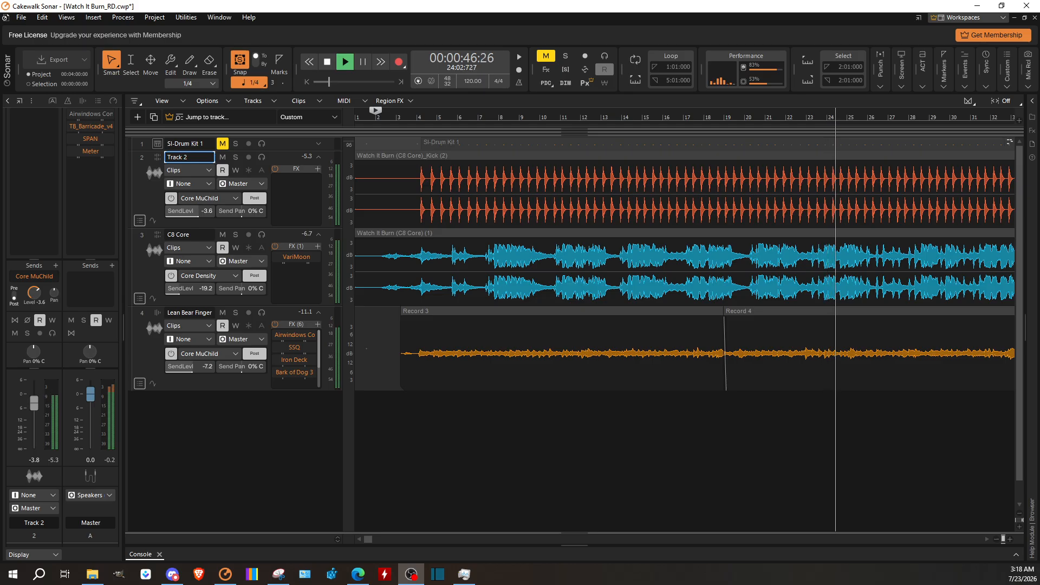
pyautogui.click(1016, 558)
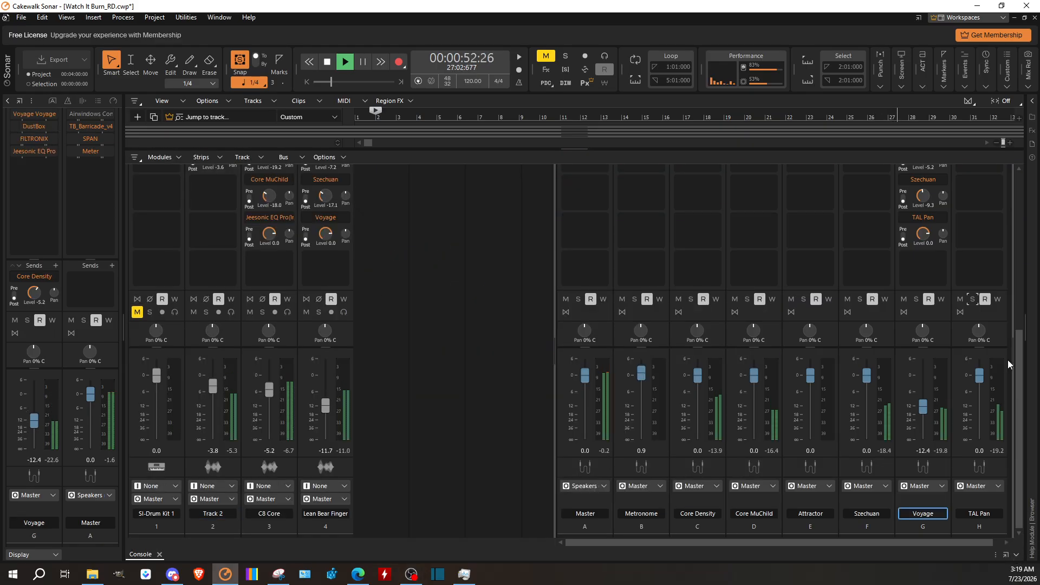
pyautogui.scroll(4, 981, 266)
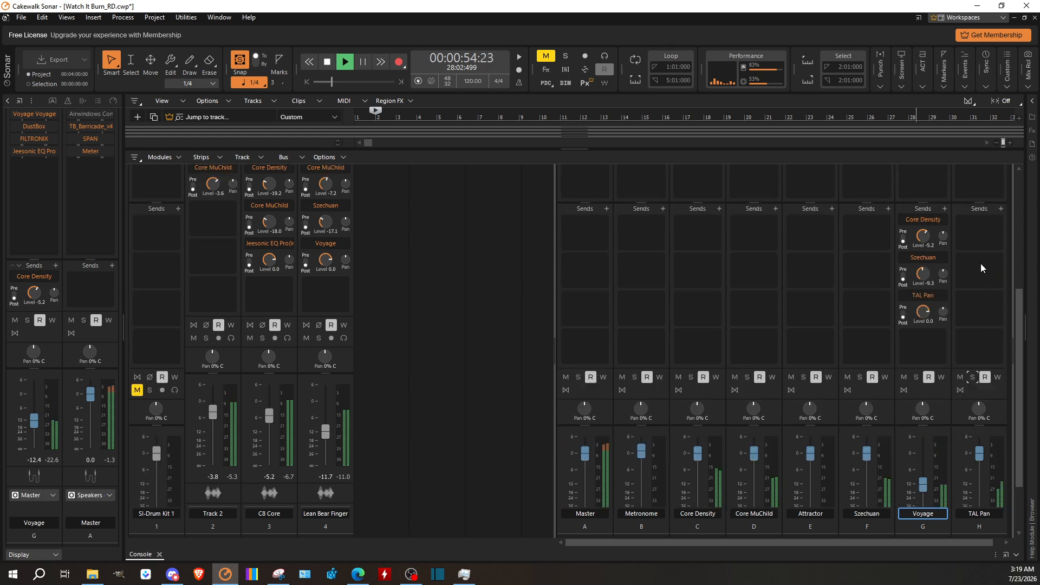
pyautogui.scroll(3, 976, 300)
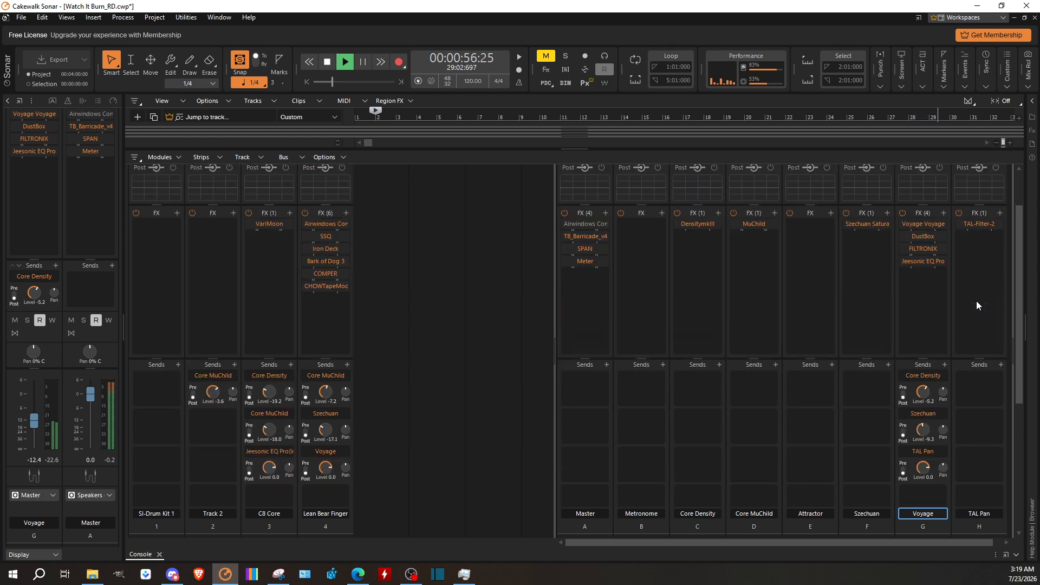
pyautogui.doubleClick(921, 261)
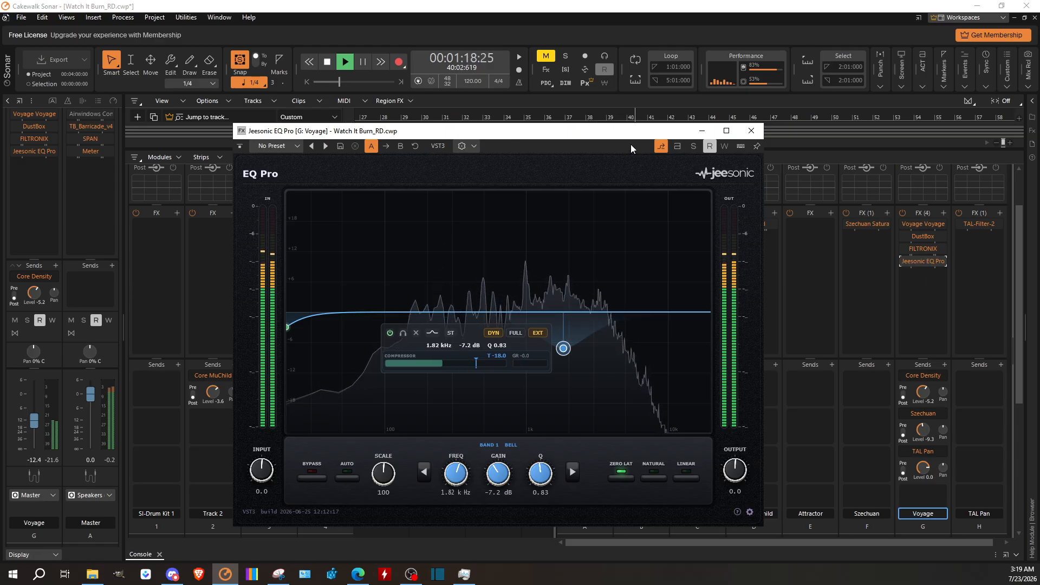
pyautogui.moveTo(513, 137); pyautogui.dragTo(748, 164)
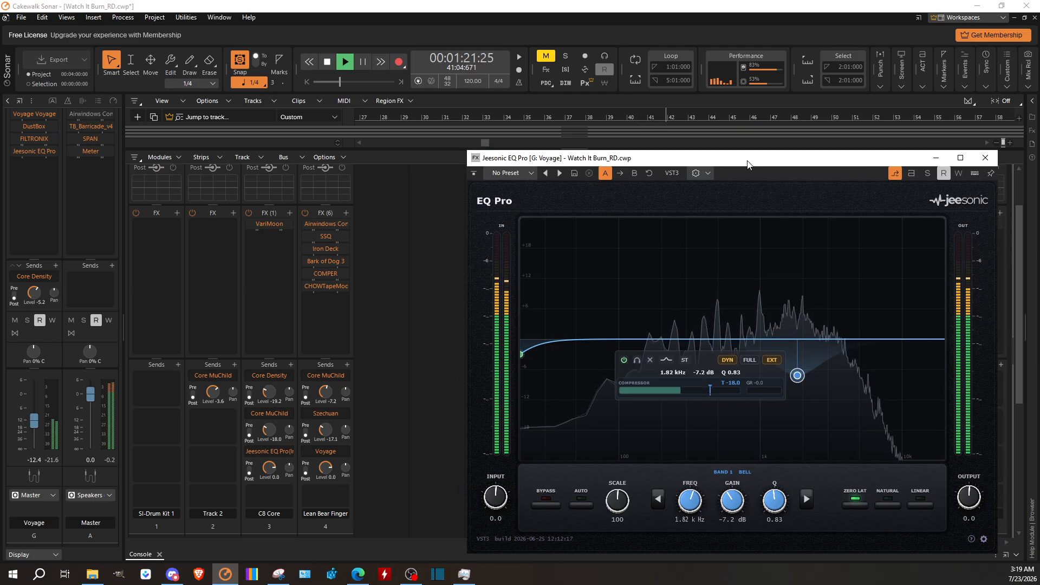
# Step: Inspect the Master bus in SPAN beside the EQ, adjusting its displayed level range to a lower limit of about -102 dB, and close SPAN
pyautogui.doubleClick(91, 139)
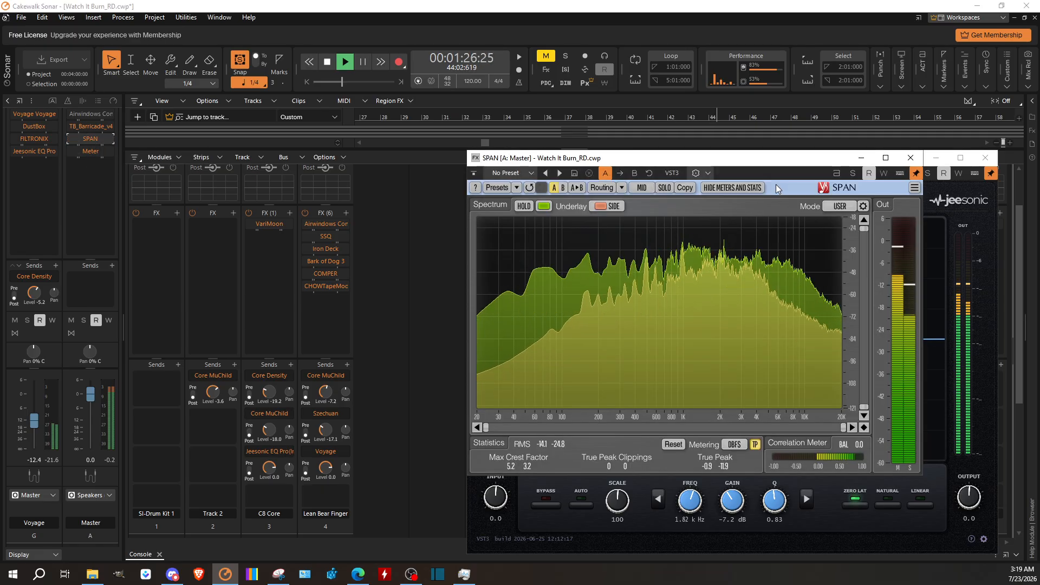
pyautogui.moveTo(710, 159); pyautogui.dragTo(255, 124)
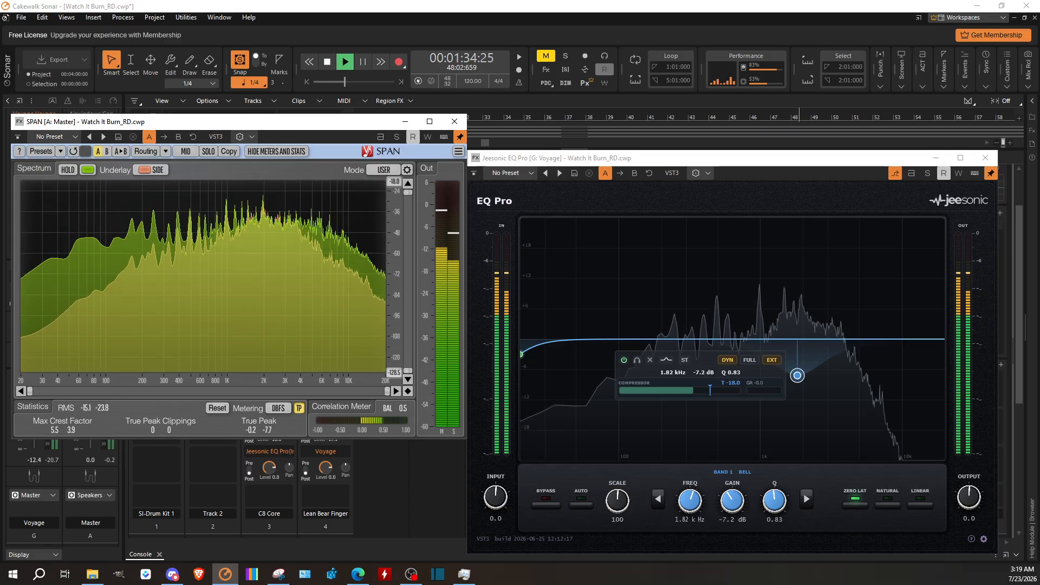
pyautogui.moveTo(395, 372); pyautogui.dragTo(396, 354)
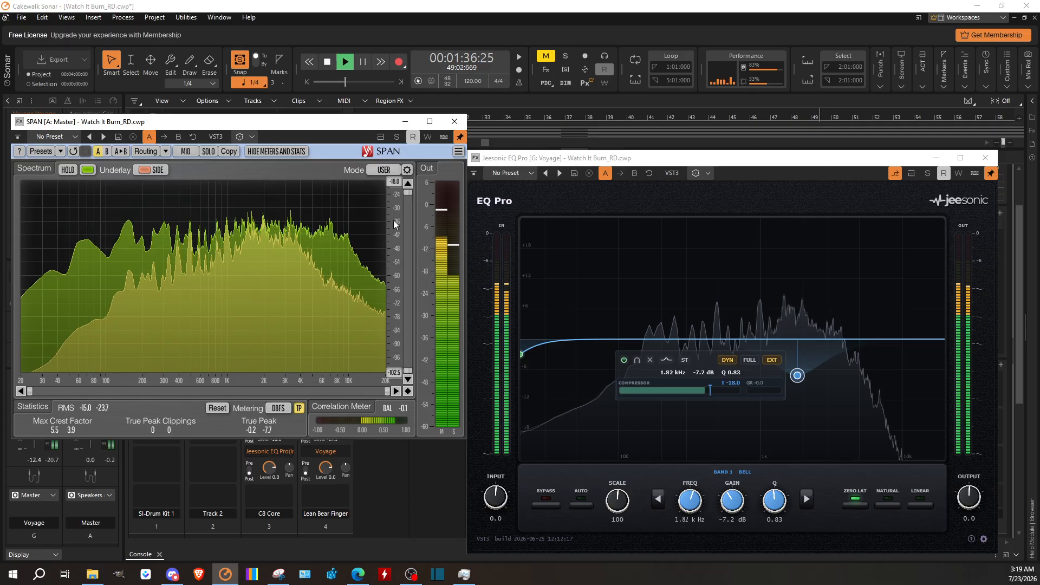
pyautogui.moveTo(395, 184); pyautogui.dragTo(395, 174)
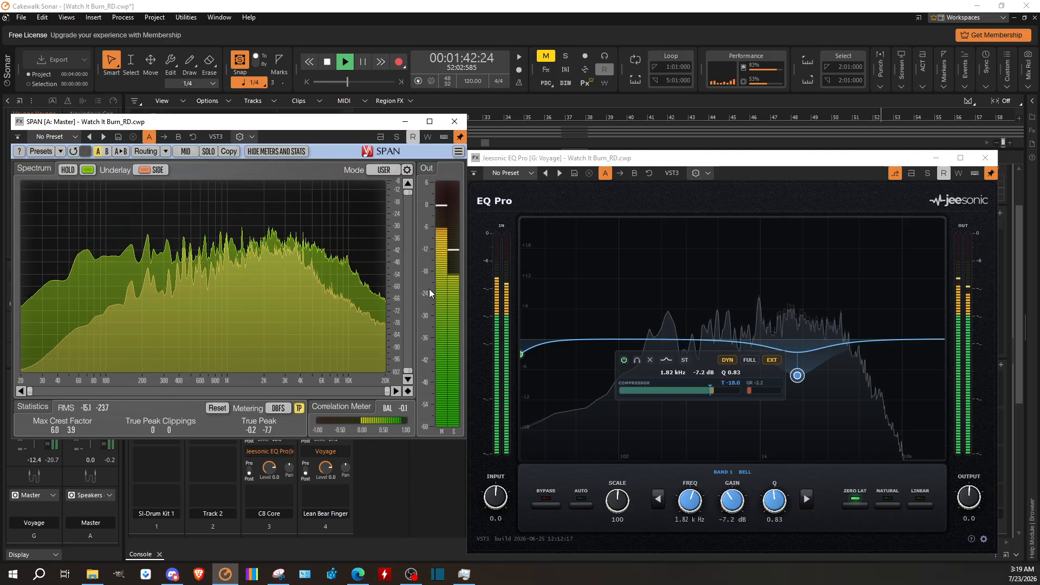
pyautogui.click(458, 128)
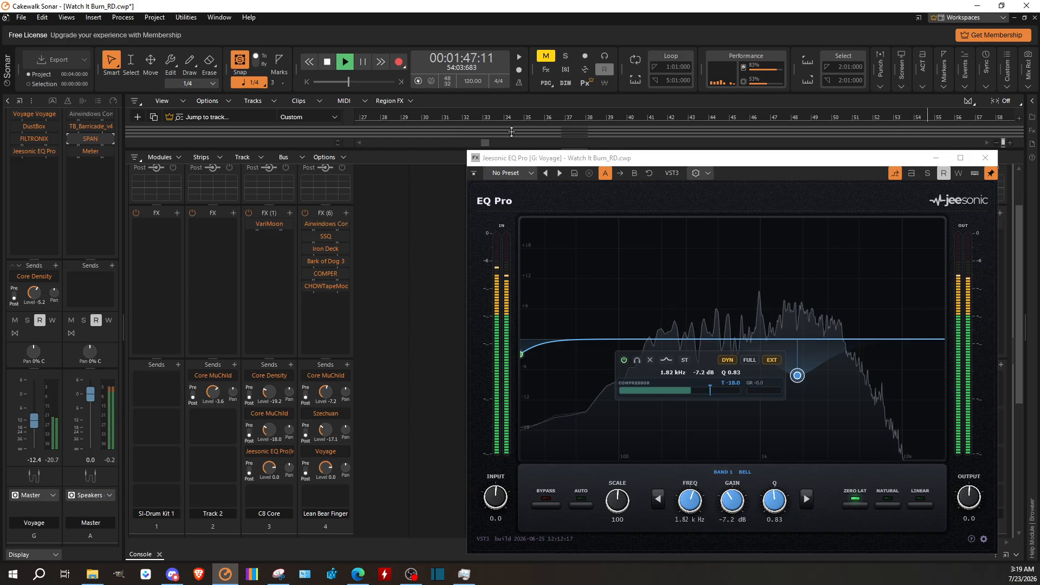
# Step: Clear the plug-in browser's filter and add Voxengo's MSED to the Master bus ahead of TB_Barricade_v4
pyautogui.click(1033, 101)
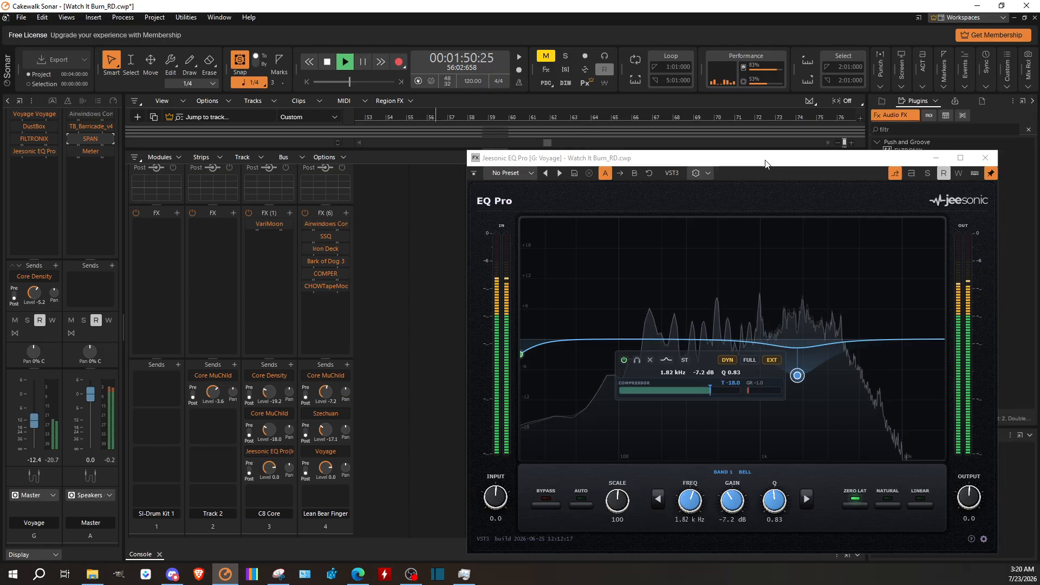
pyautogui.moveTo(763, 162); pyautogui.dragTo(566, 145)
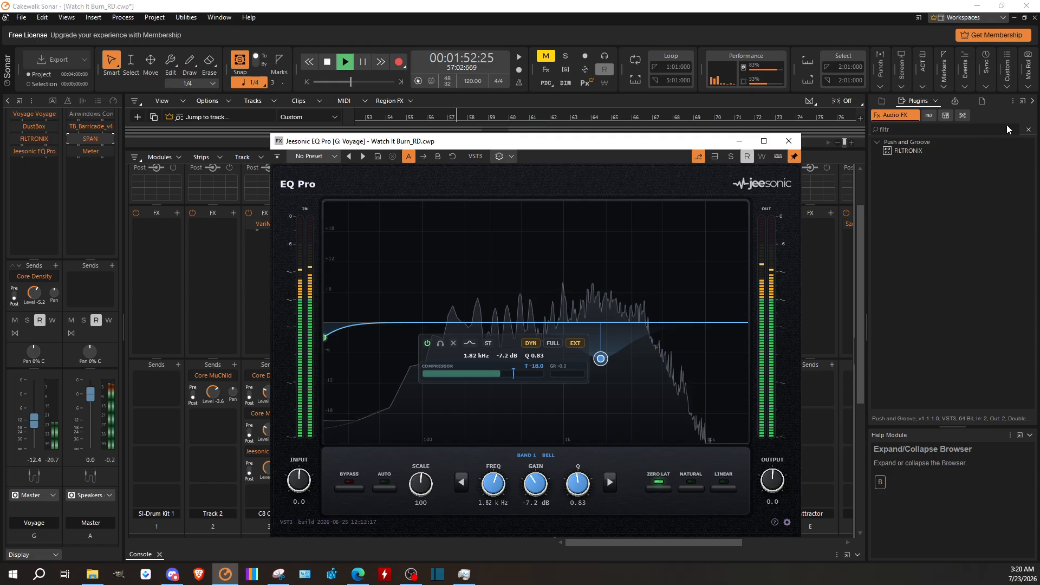
pyautogui.click(1029, 131)
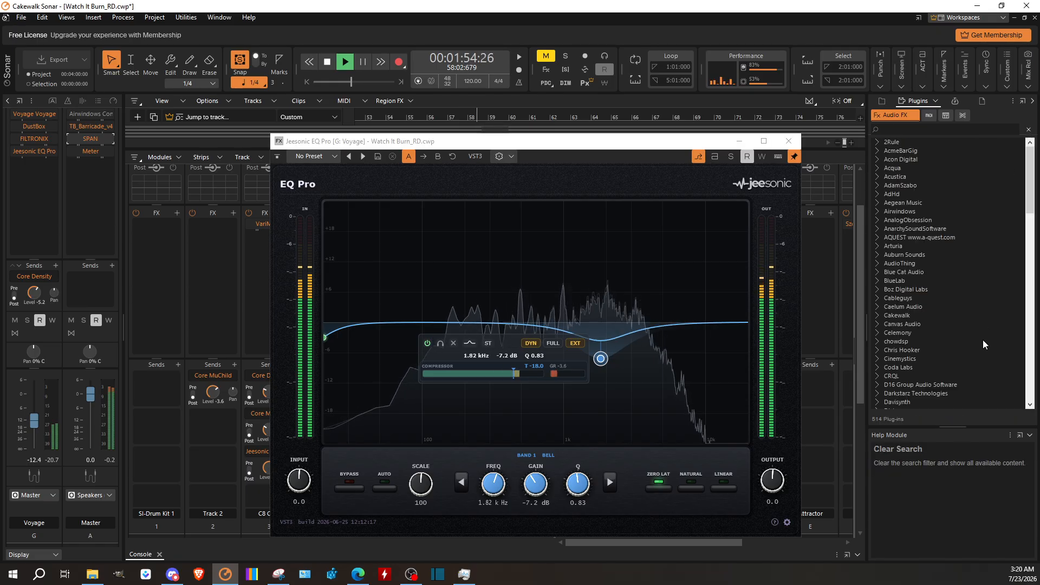
pyautogui.scroll(-20, 980, 342)
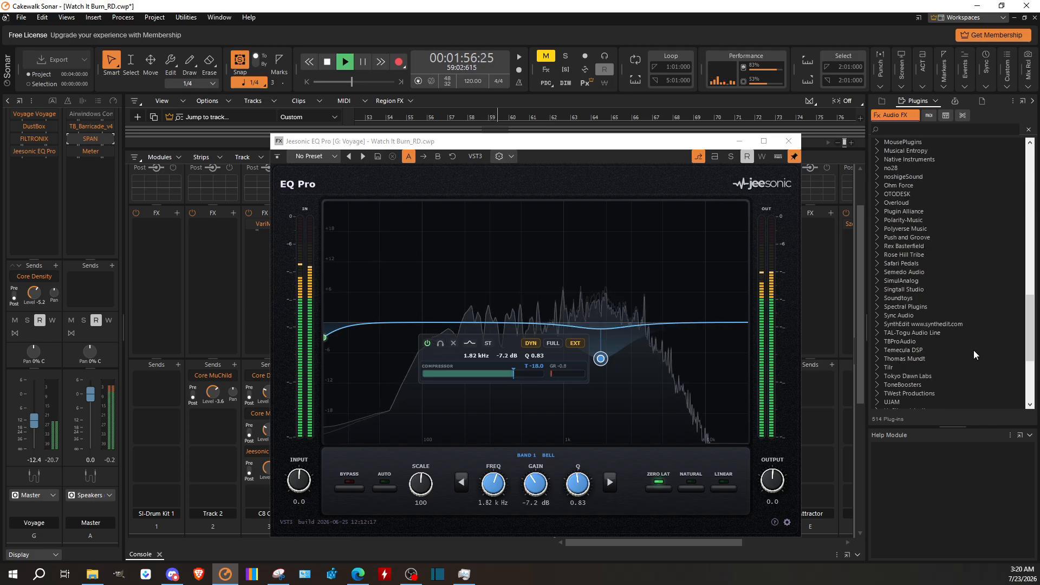
pyautogui.scroll(-6, 973, 350)
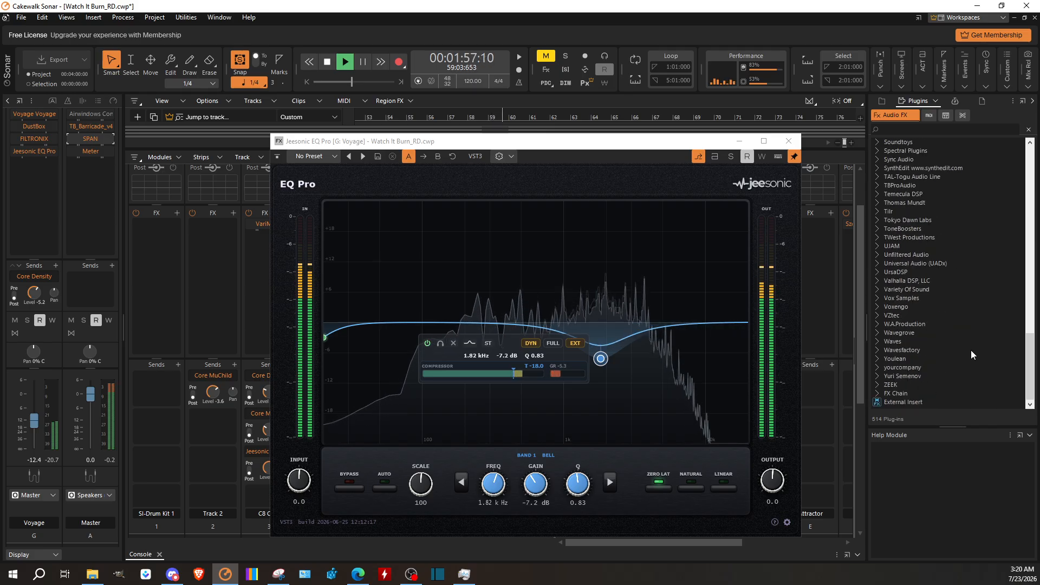
pyautogui.click(877, 307)
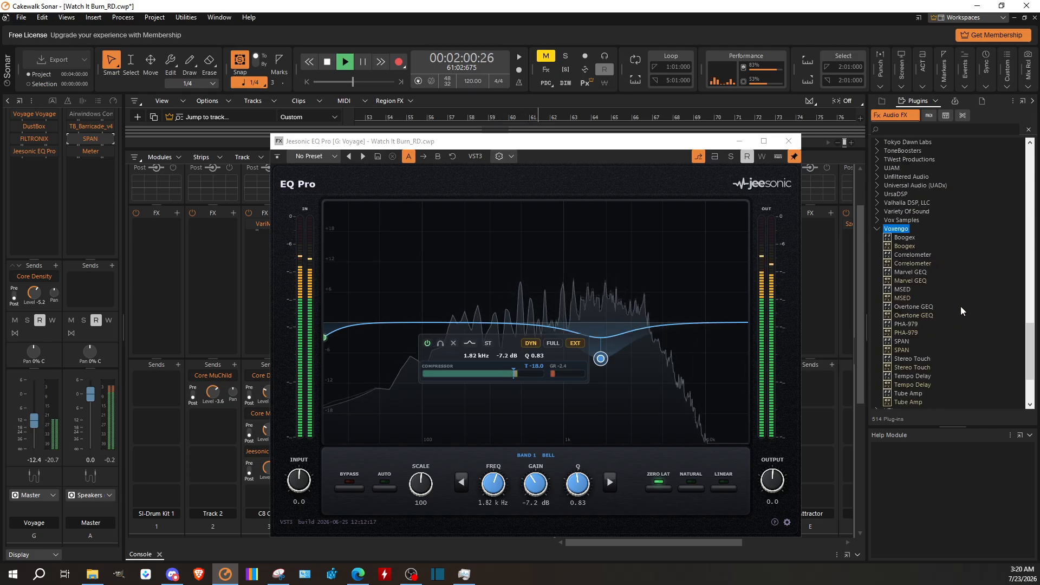
pyautogui.click(902, 289)
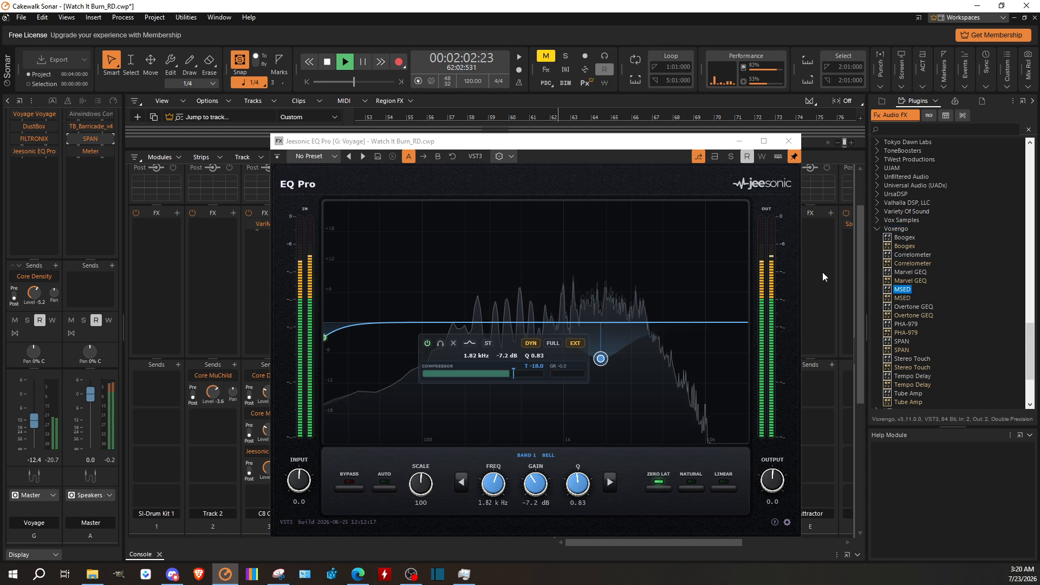
pyautogui.moveTo(90, 124); pyautogui.dragTo(90, 126)
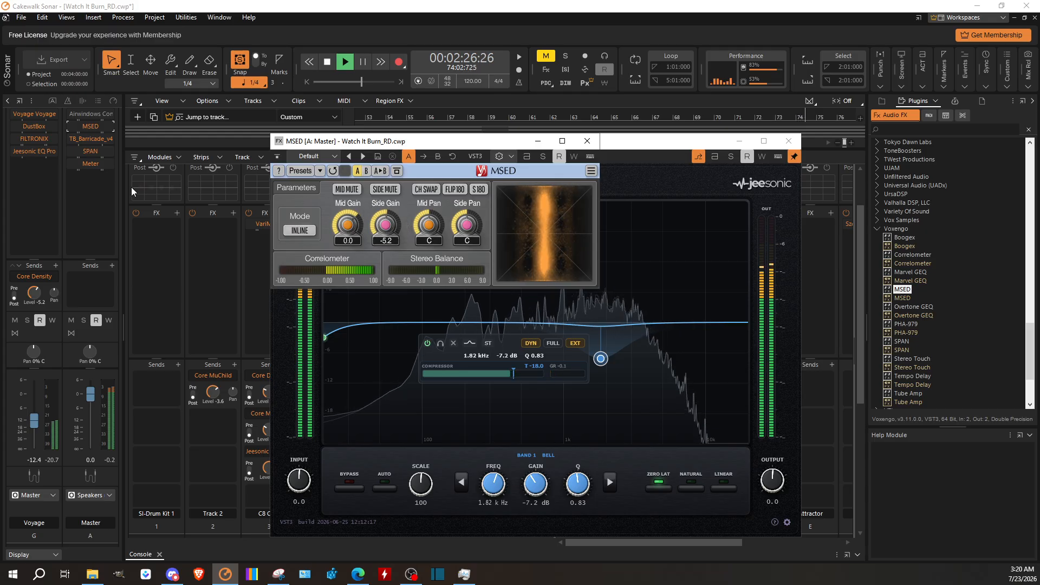
# Step: With SPAN open beside MSED on the Master bus, set MSED's Side Gain to -5.7 dB and close both plug-in windows
pyautogui.doubleClick(90, 152)
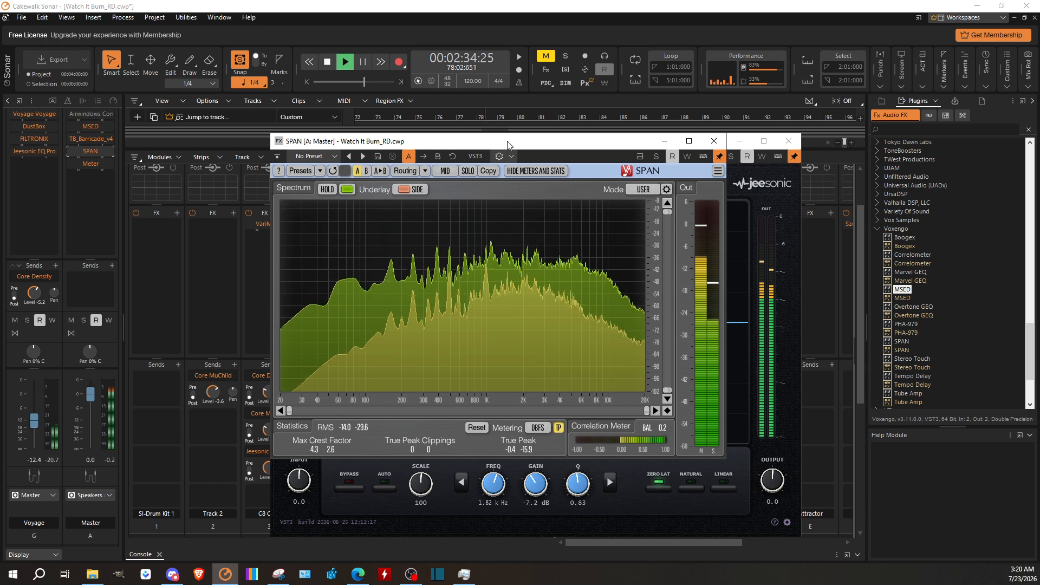
pyautogui.moveTo(511, 144); pyautogui.dragTo(681, 177)
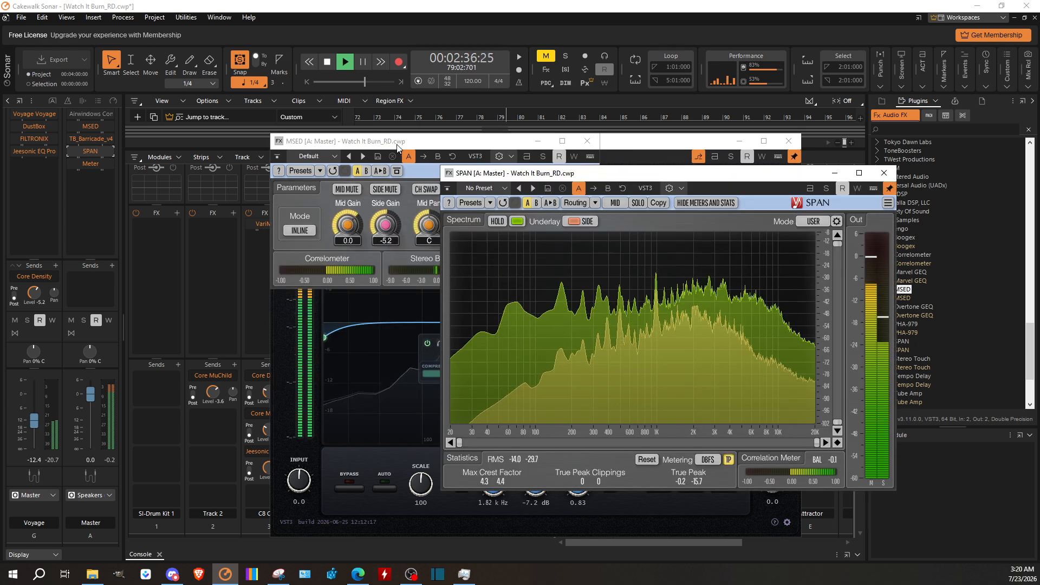
pyautogui.moveTo(422, 141); pyautogui.dragTo(274, 103)
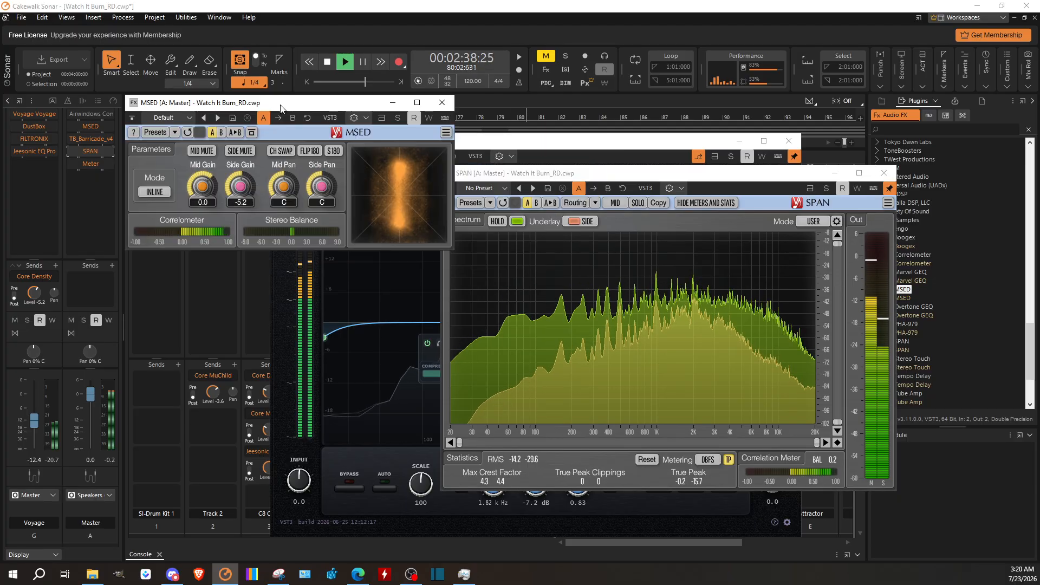
pyautogui.moveTo(240, 186); pyautogui.dragTo(240, 196)
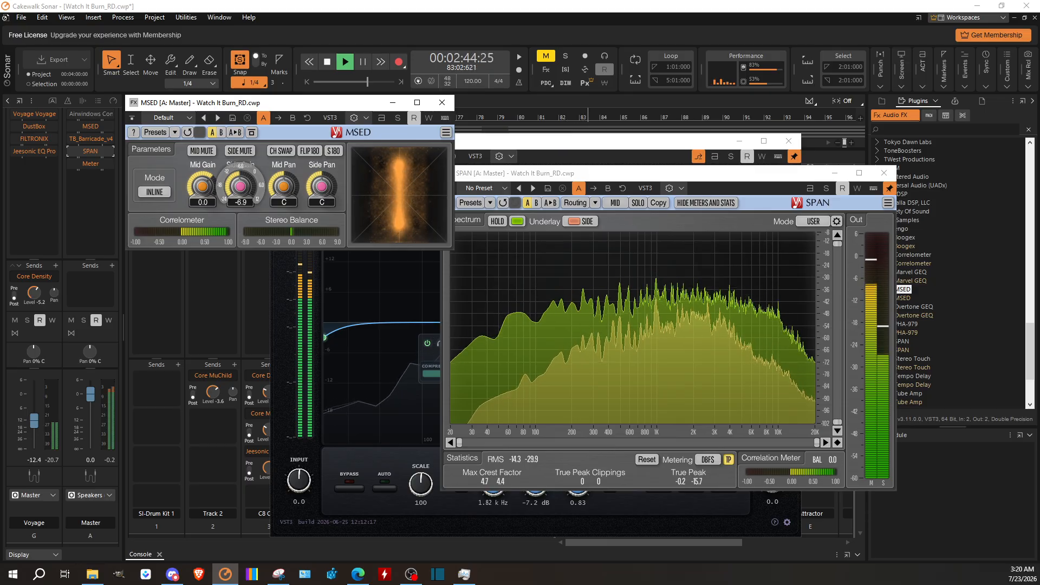
pyautogui.moveTo(240, 185); pyautogui.dragTo(240, 185)
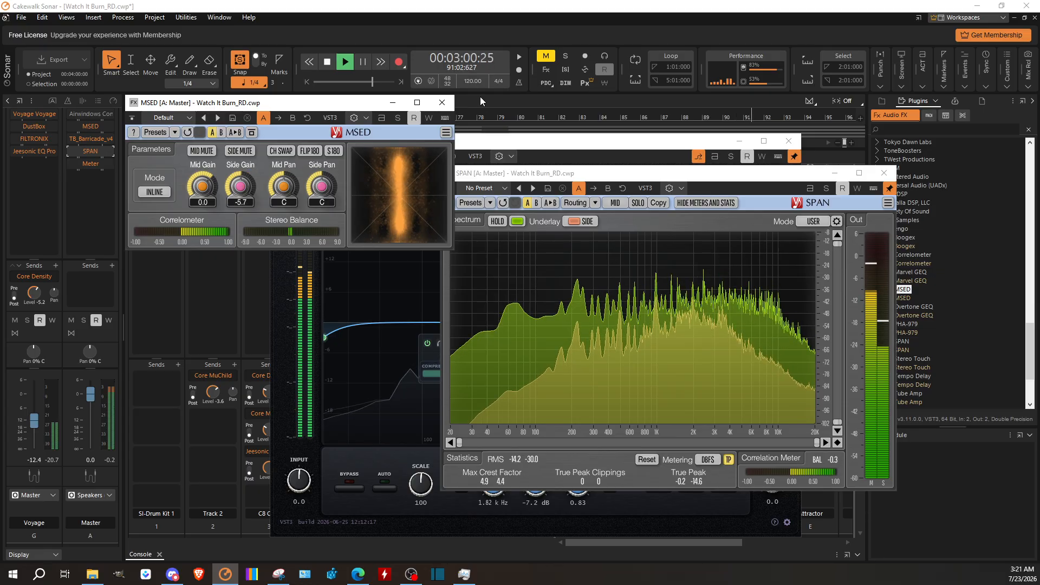
pyautogui.click(443, 102)
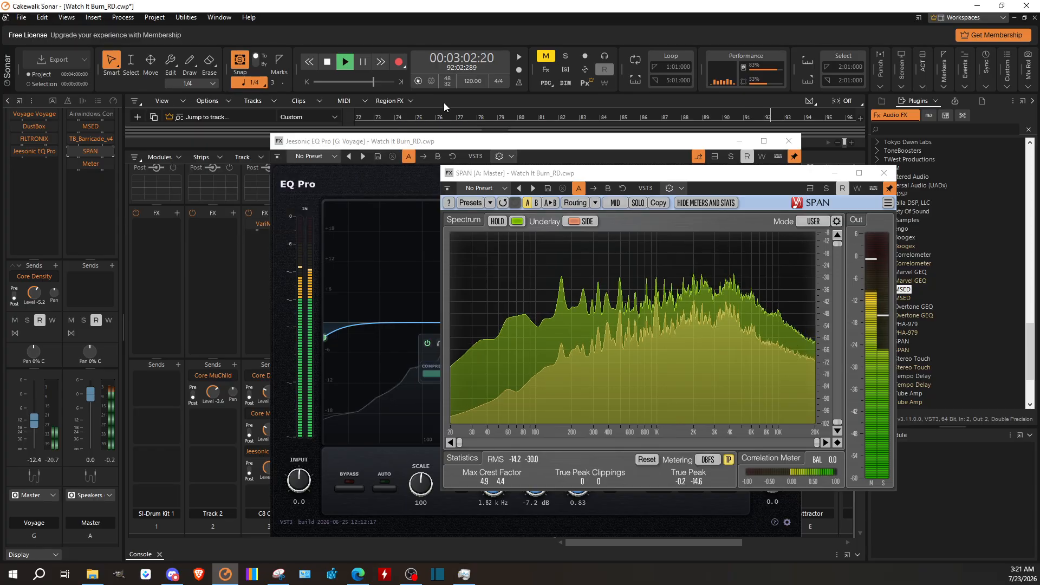
pyautogui.click(883, 174)
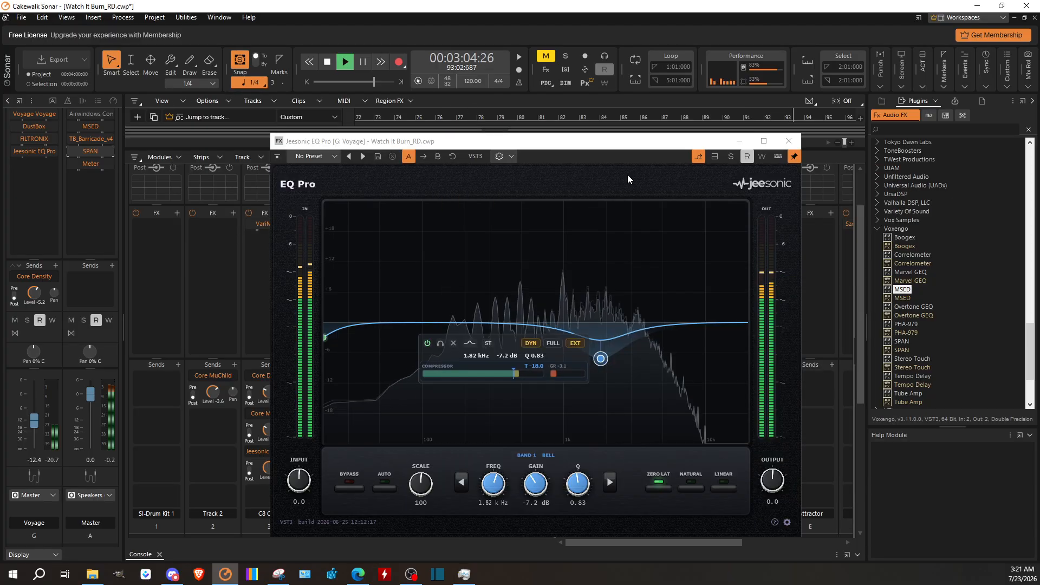
# Step: Open TB_Barricade_v4 on the Master bus in demo mode, review its limiter and level display, and close it
pyautogui.click(90, 139)
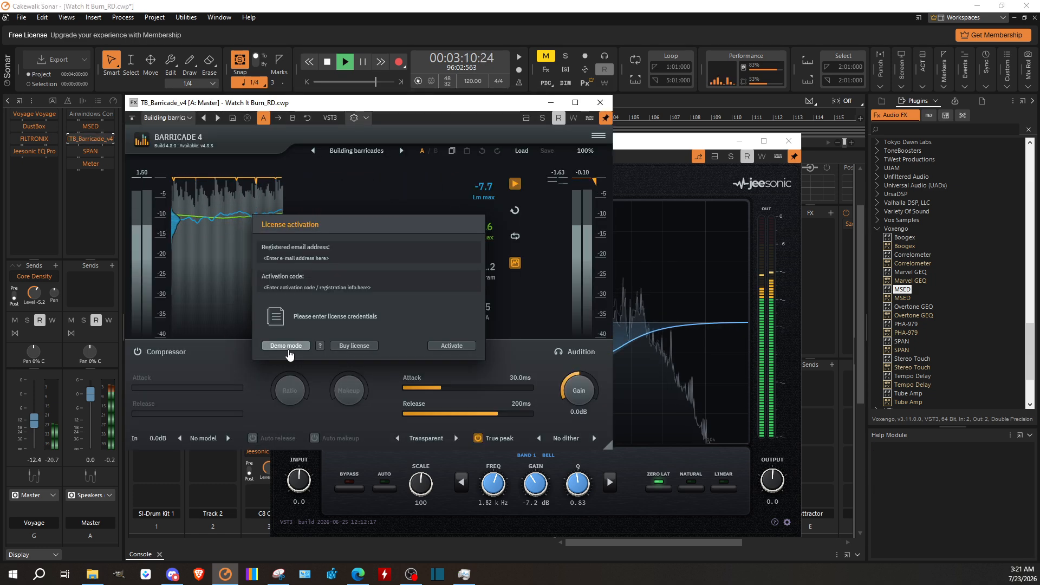
pyautogui.click(286, 346)
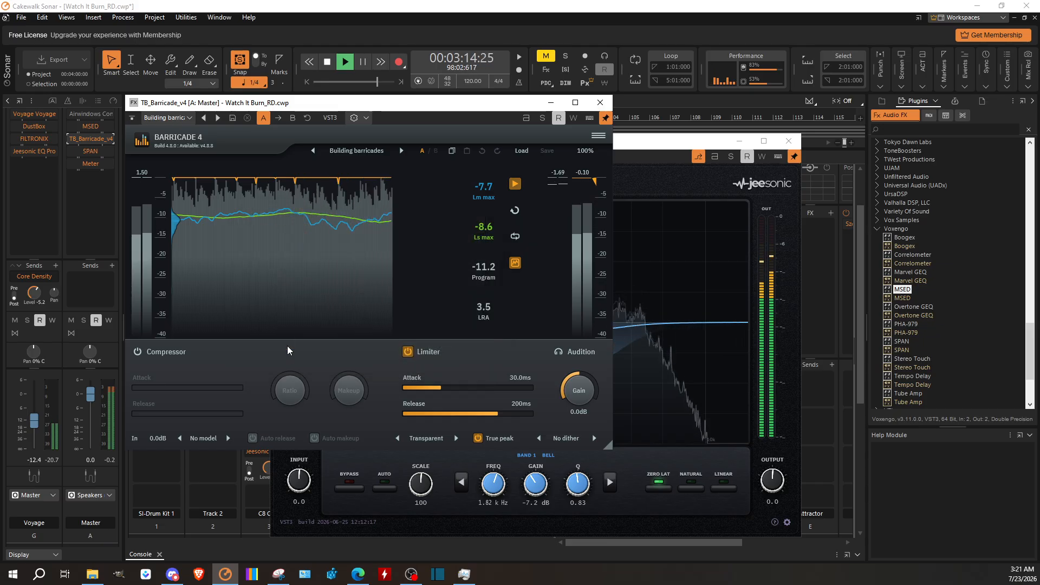
pyautogui.click(604, 106)
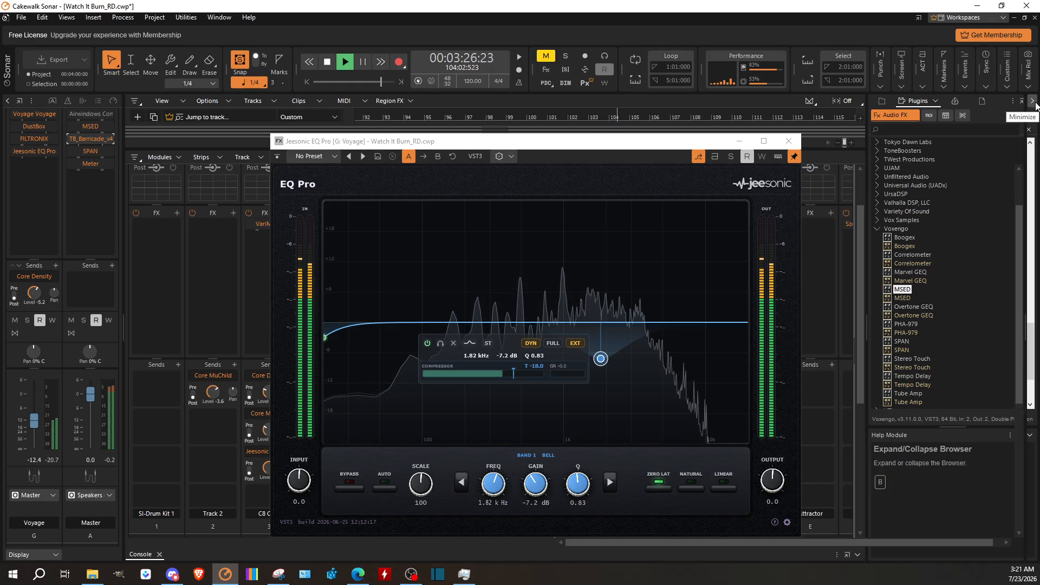
# Step: Collapse the plug-in browser and the console to bring back the track view, and reposition the EQ Pro window
pyautogui.click(1032, 102)
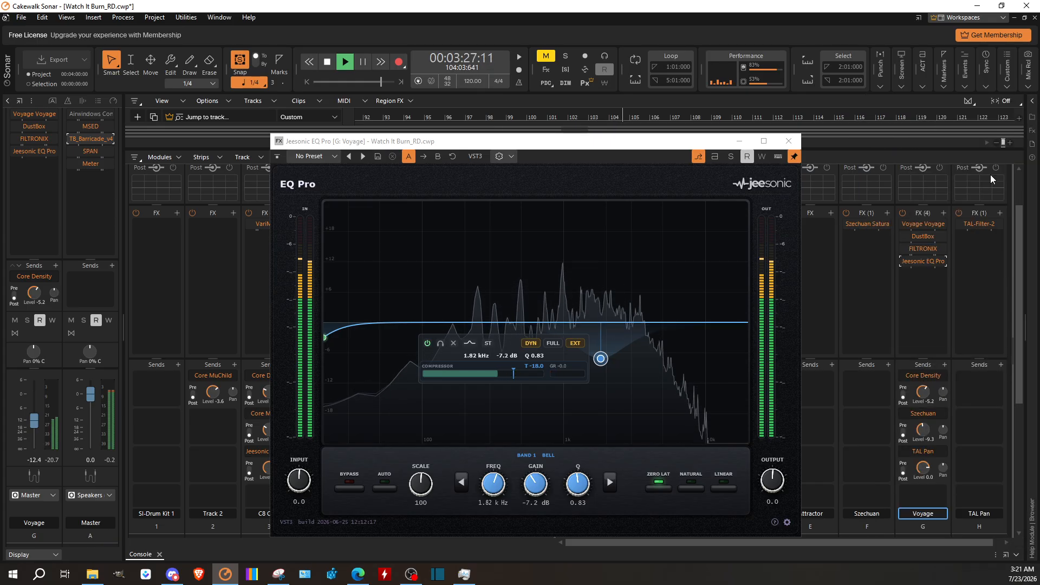
pyautogui.click(1016, 560)
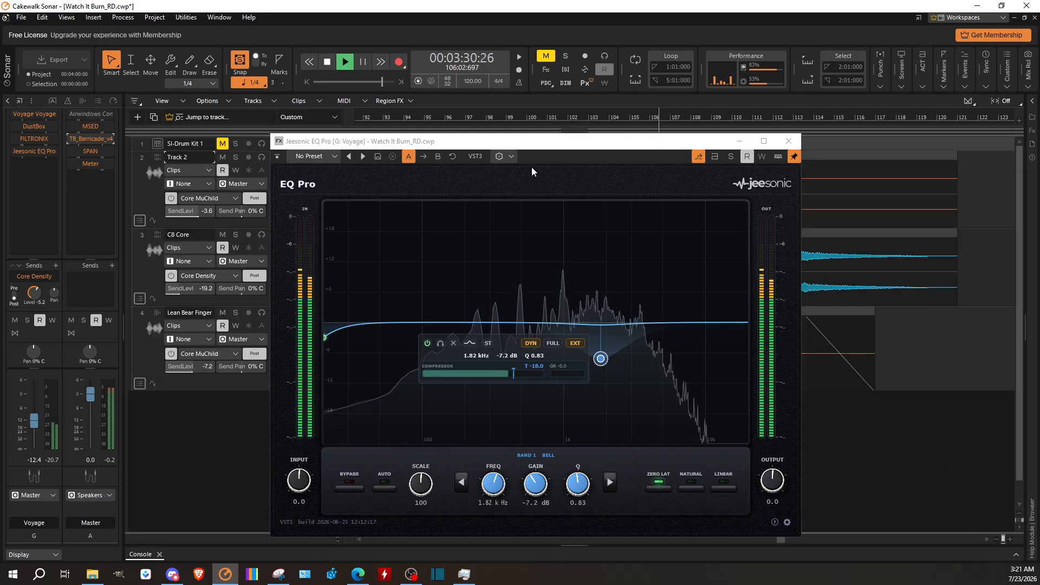
pyautogui.moveTo(546, 147); pyautogui.dragTo(459, 130)
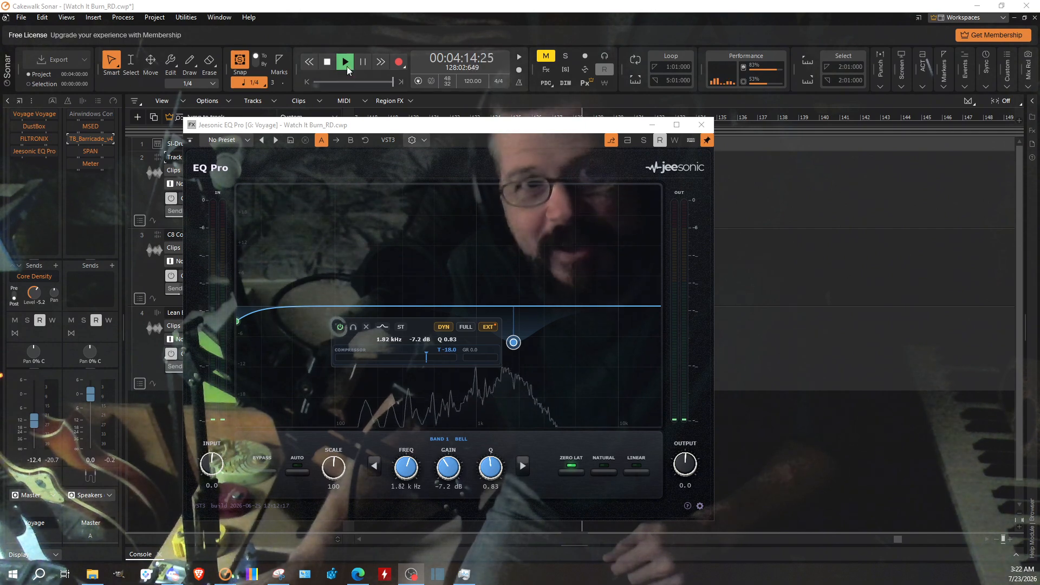
# Step: Stop playback and move the EQ Pro window off the track controls
pyautogui.click(328, 63)
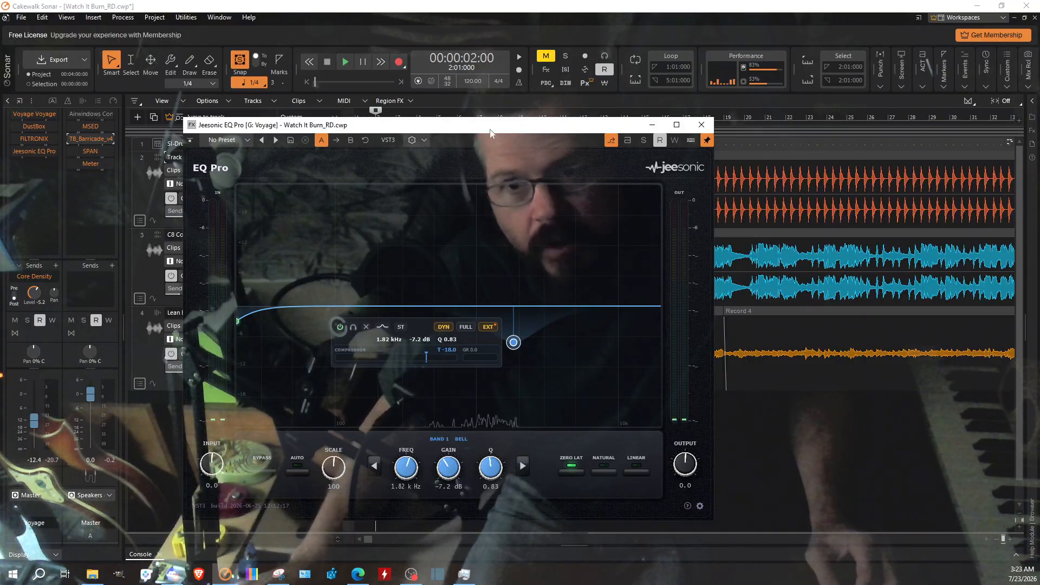
pyautogui.moveTo(426, 131); pyautogui.dragTo(614, 145)
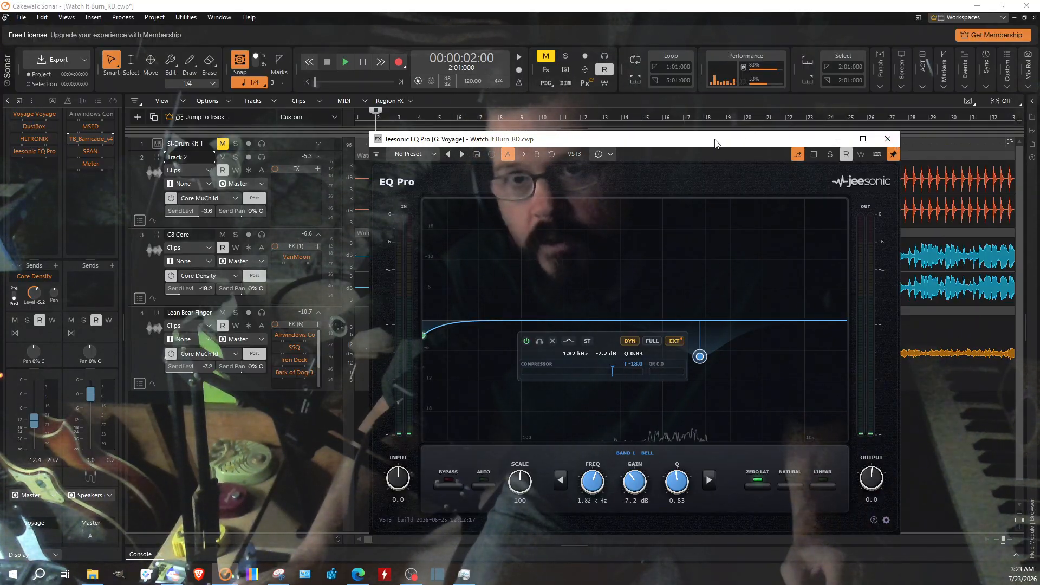
pyautogui.click(887, 139)
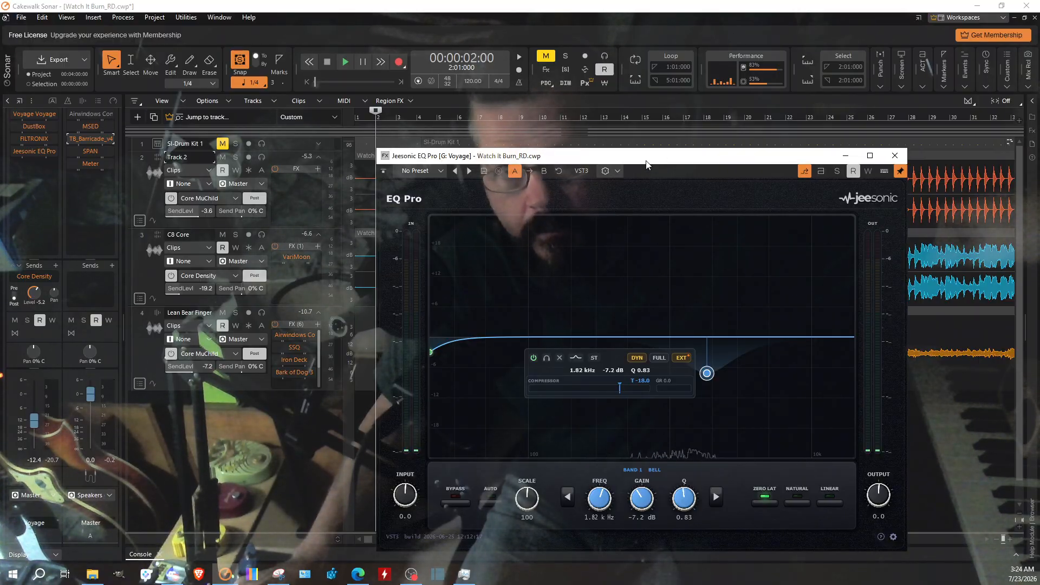
# Step: Close the Voyage bus's EQ Pro window and expand the console
pyautogui.moveTo(646, 164); pyautogui.dragTo(739, 162)
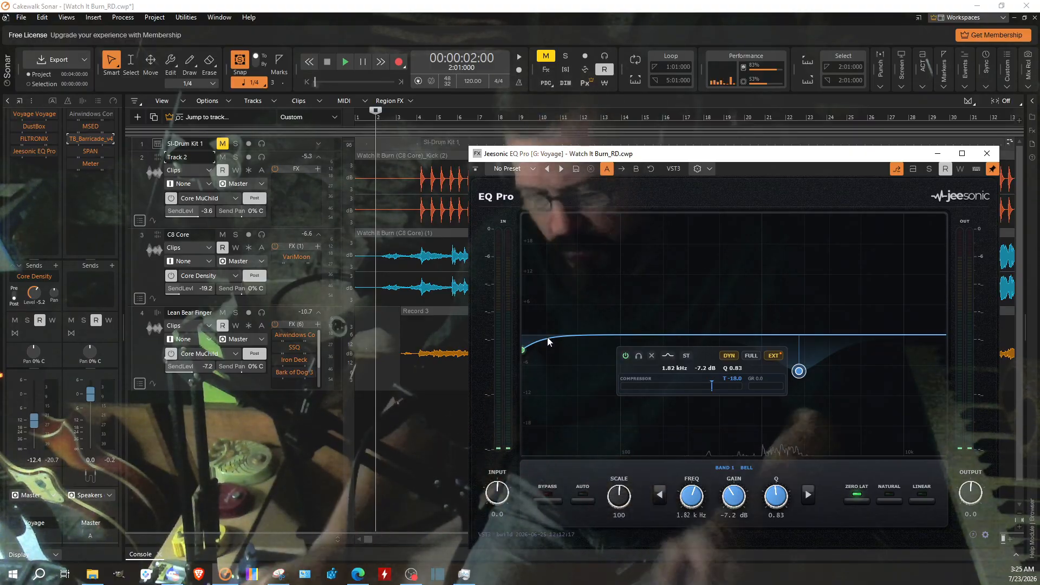
pyautogui.click(986, 154)
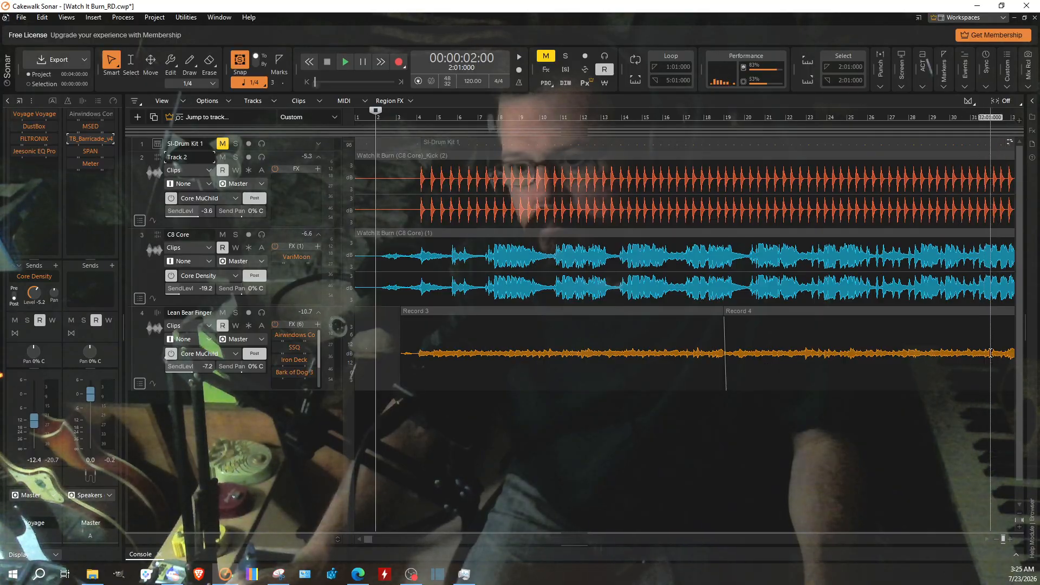
pyautogui.click(1016, 556)
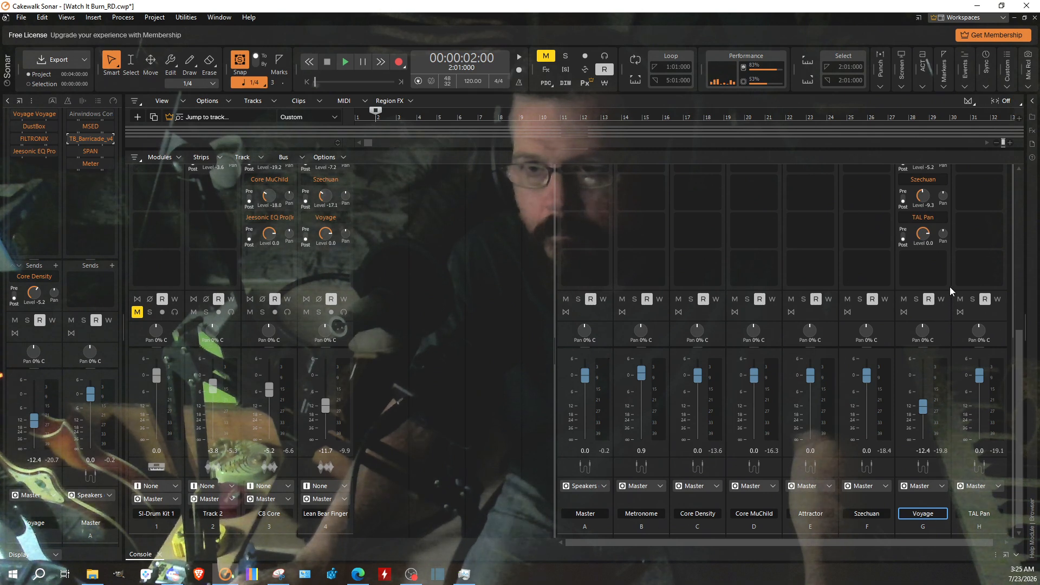
# Step: Open Voyage Voyage on the Voyage bus, review its Long Tails preset controls, and close it
pyautogui.scroll(1, 949, 287)
pyautogui.scroll(3, 948, 301)
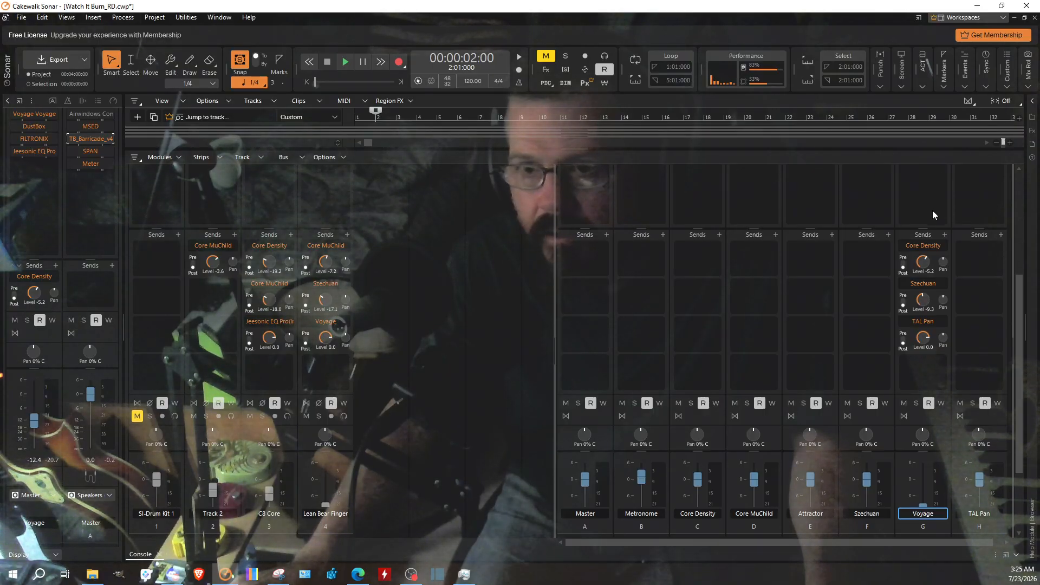
pyautogui.scroll(5, 980, 292)
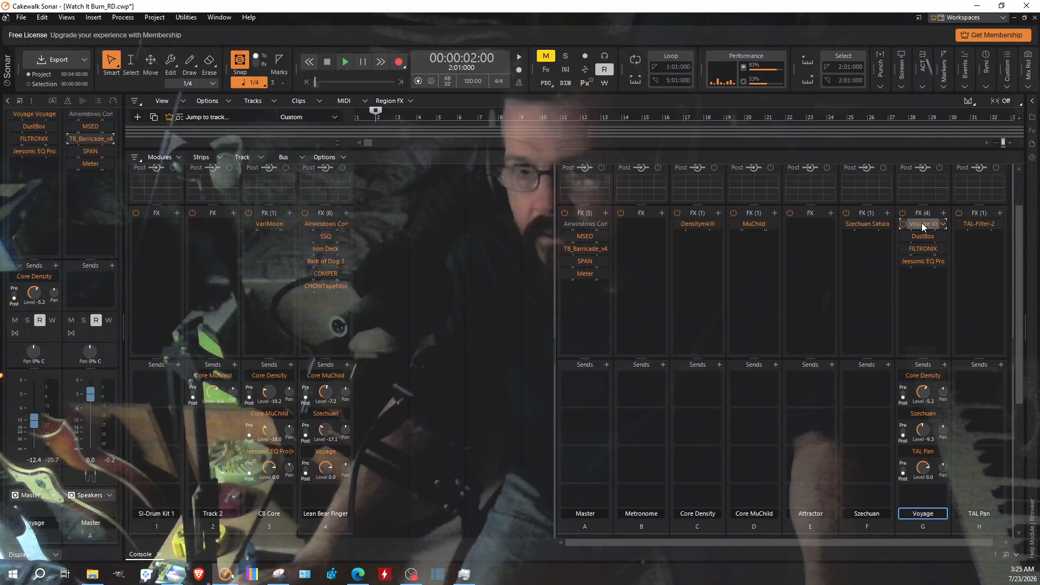
pyautogui.doubleClick(921, 223)
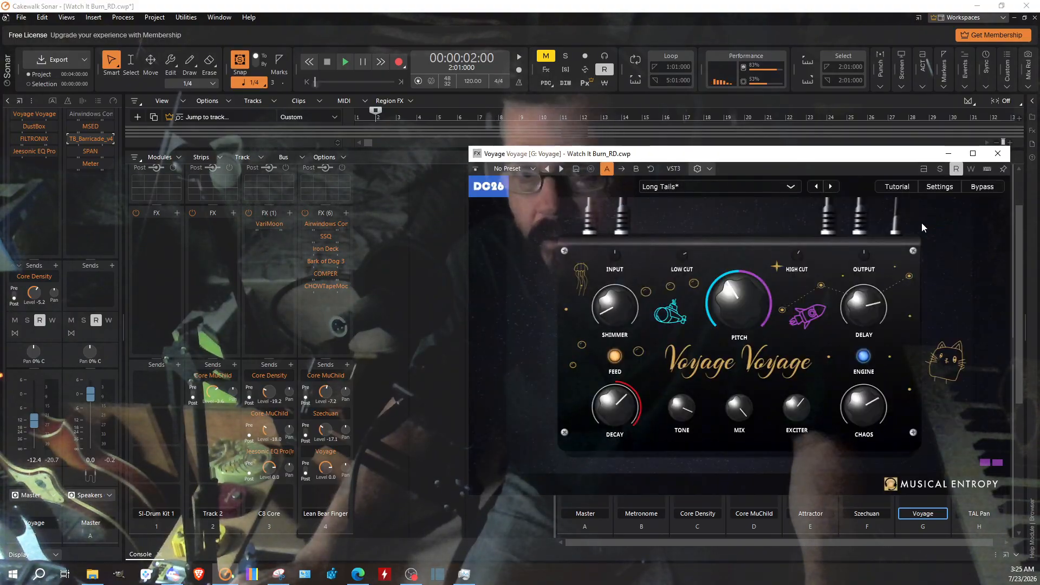
pyautogui.click(998, 155)
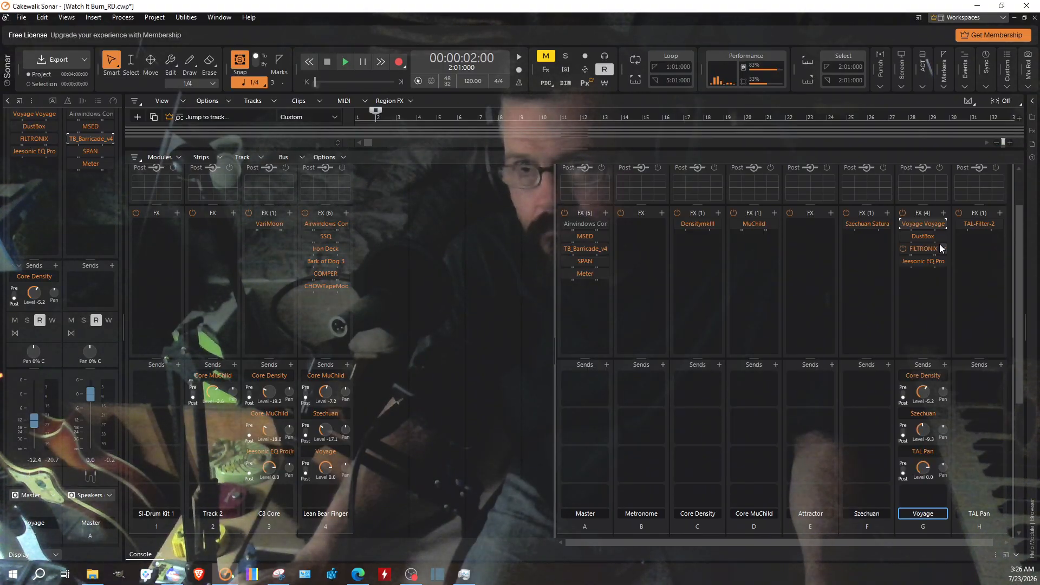
# Step: Review the settings of DustBox and FILTRONIX on the Voyage bus, closing each plug-in after viewing
pyautogui.doubleClick(923, 237)
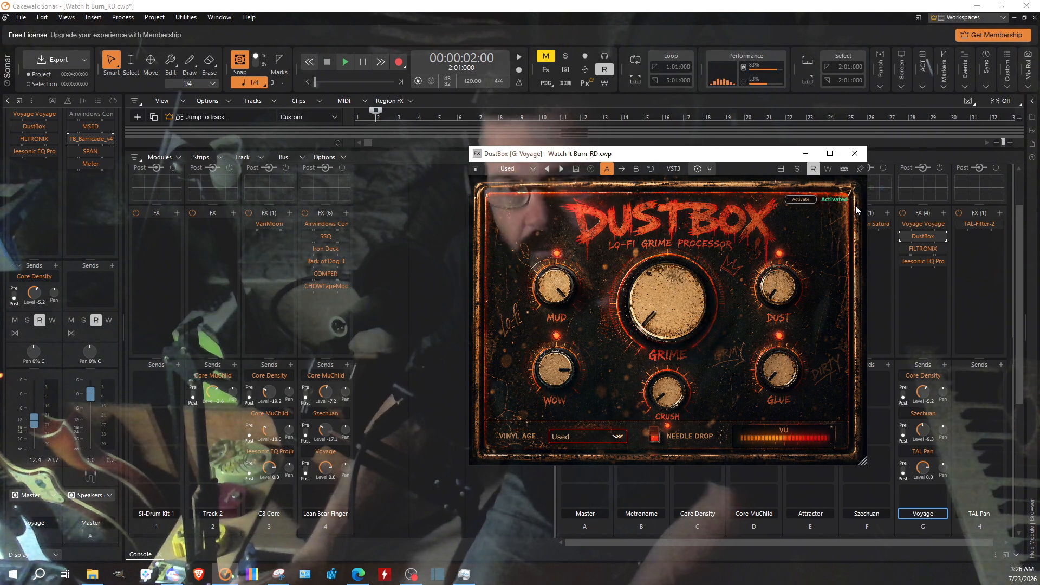
pyautogui.click(859, 153)
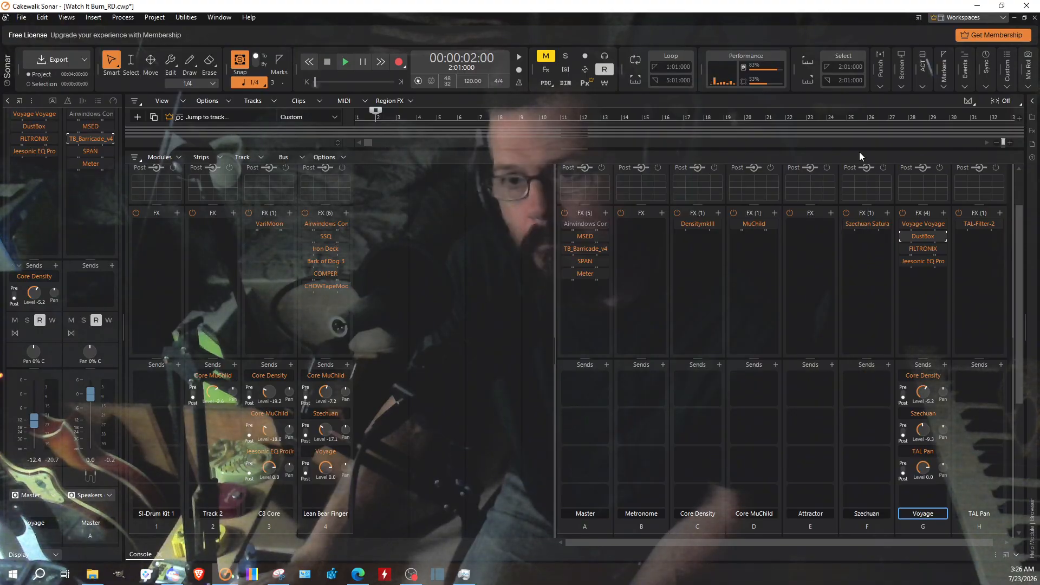
pyautogui.doubleClick(925, 250)
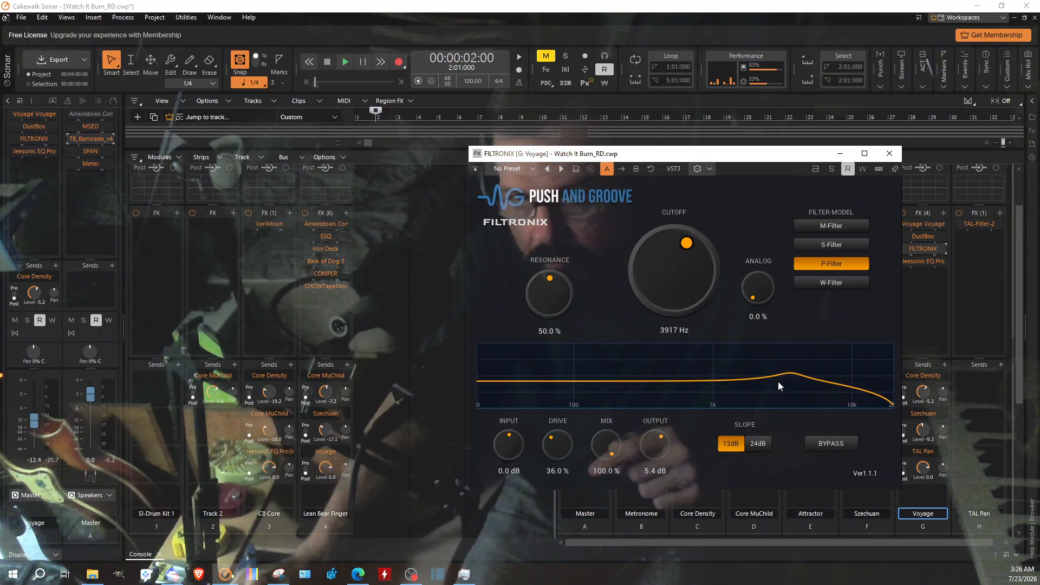
pyautogui.click(889, 154)
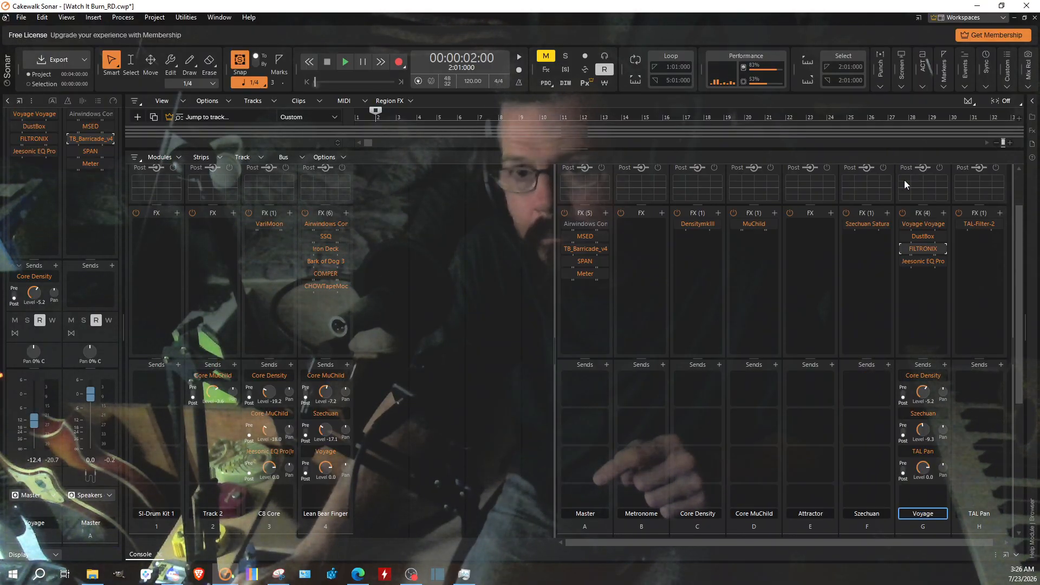
# Step: Review EQ Pro on the Voyage bus and TAL-Filter-2 on the TAL Pan bus, closing each plug-in after viewing
pyautogui.doubleClick(921, 263)
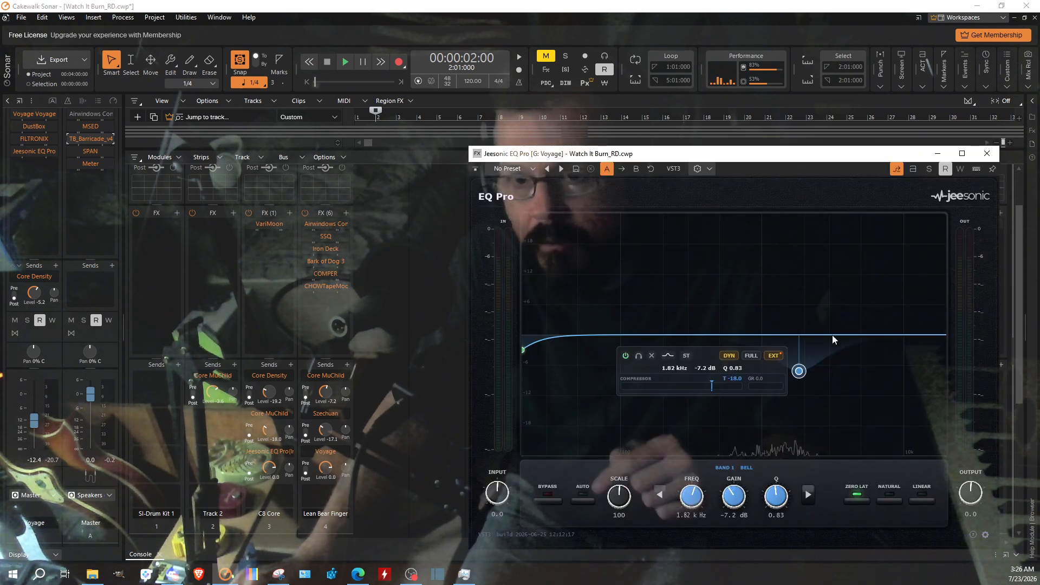
pyautogui.click(986, 154)
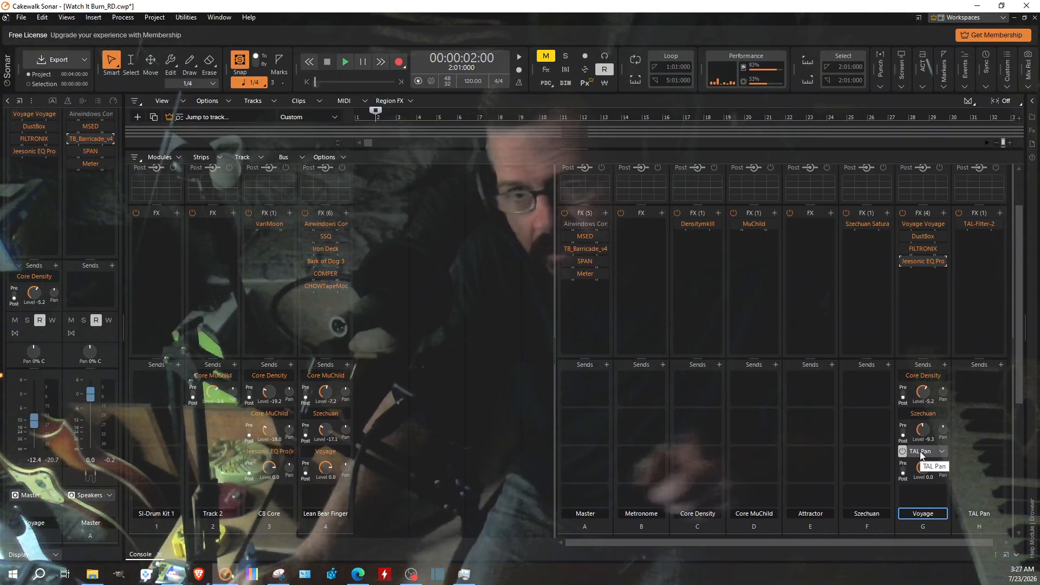
pyautogui.moveTo(919, 443)
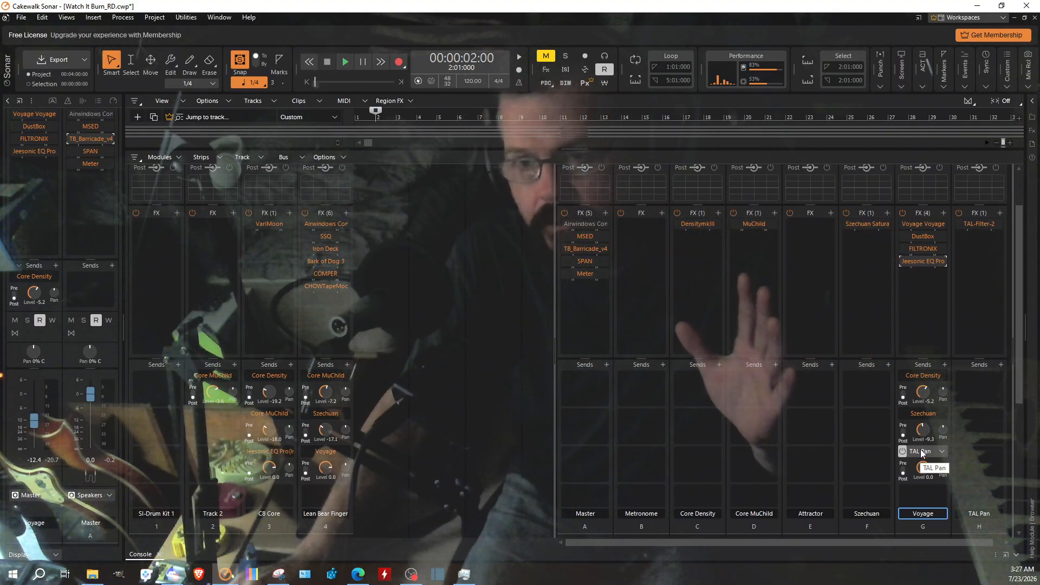
pyautogui.doubleClick(982, 223)
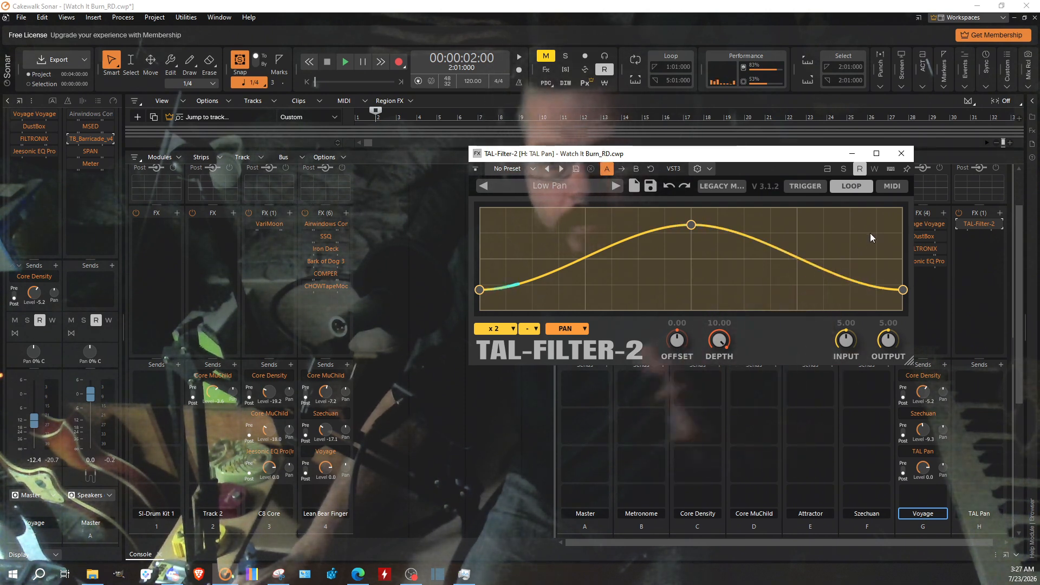
pyautogui.click(900, 155)
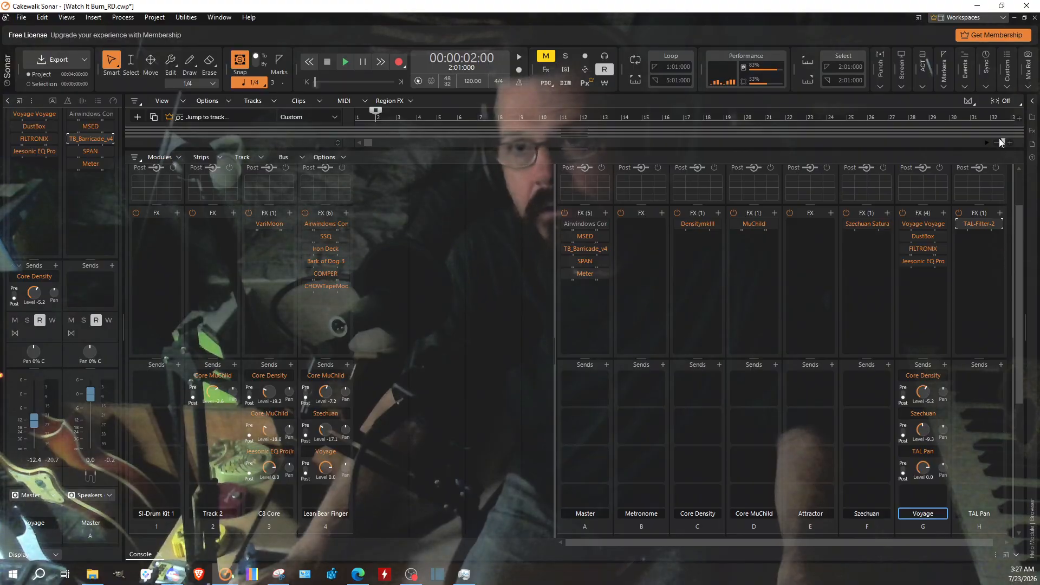
# Step: Set the playback position to the start of measure 3 in the track view and expand the console again
pyautogui.click(1007, 554)
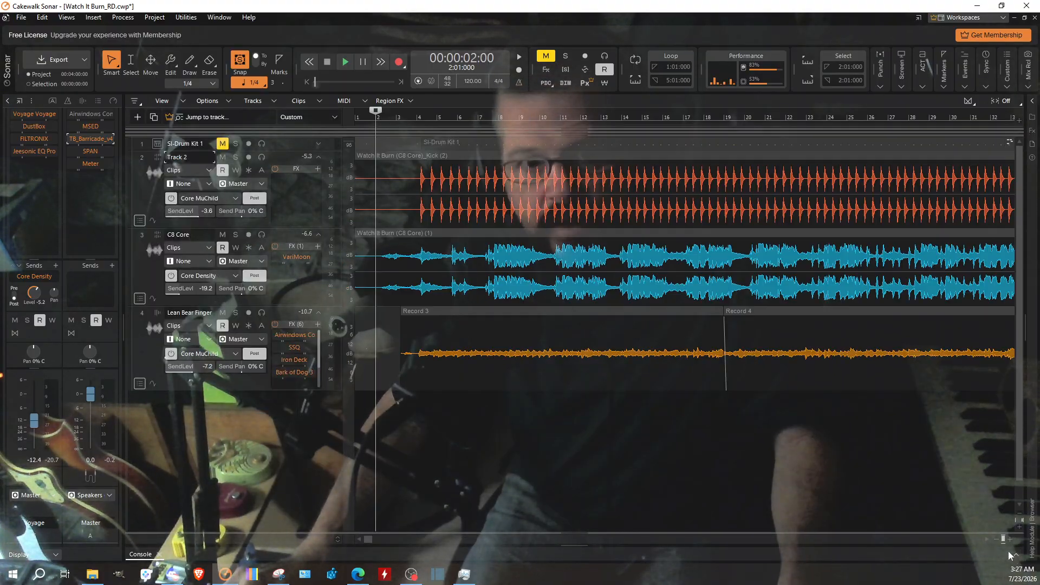
pyautogui.click(394, 482)
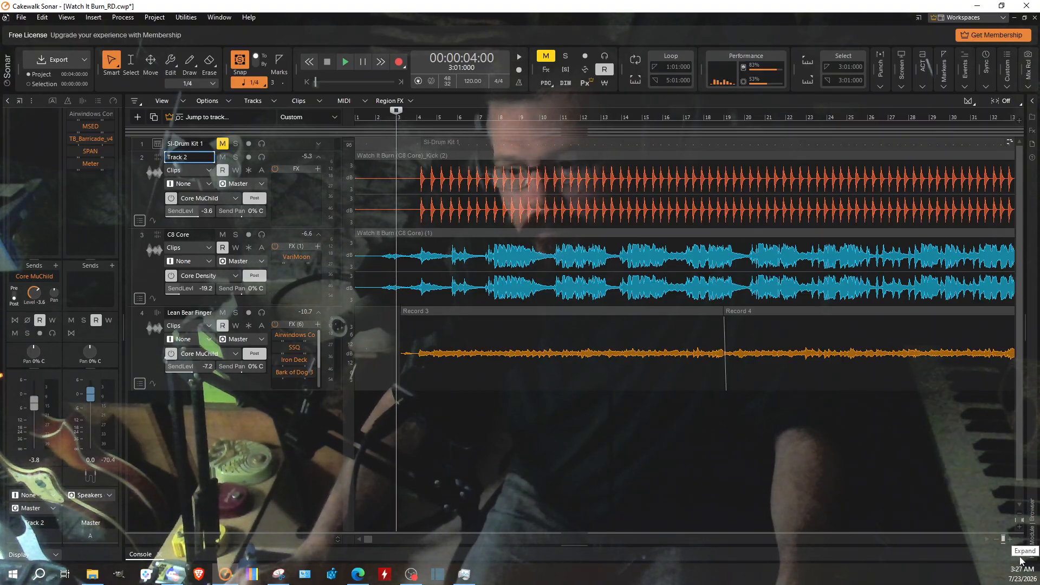
pyautogui.click(1021, 558)
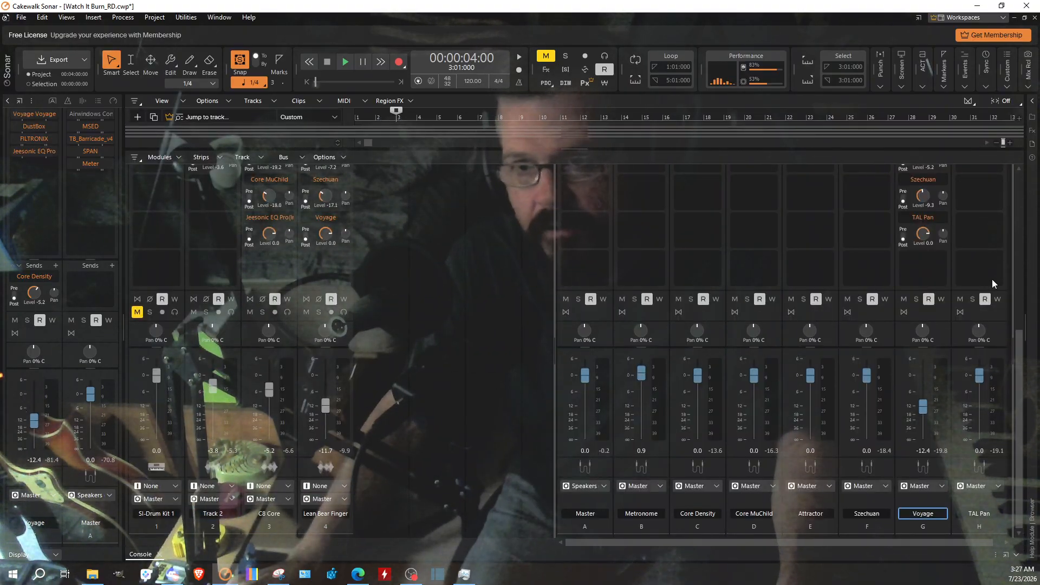
# Step: Solo the Voyage and TAL Pan buses and play the song from measure 3
pyautogui.scroll(5, 991, 277)
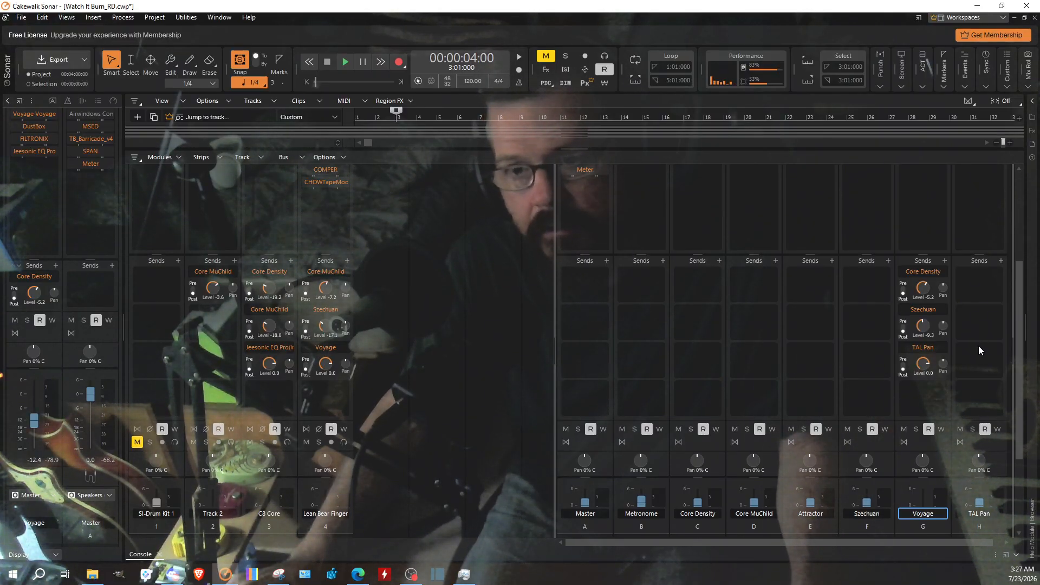
pyautogui.click(916, 429)
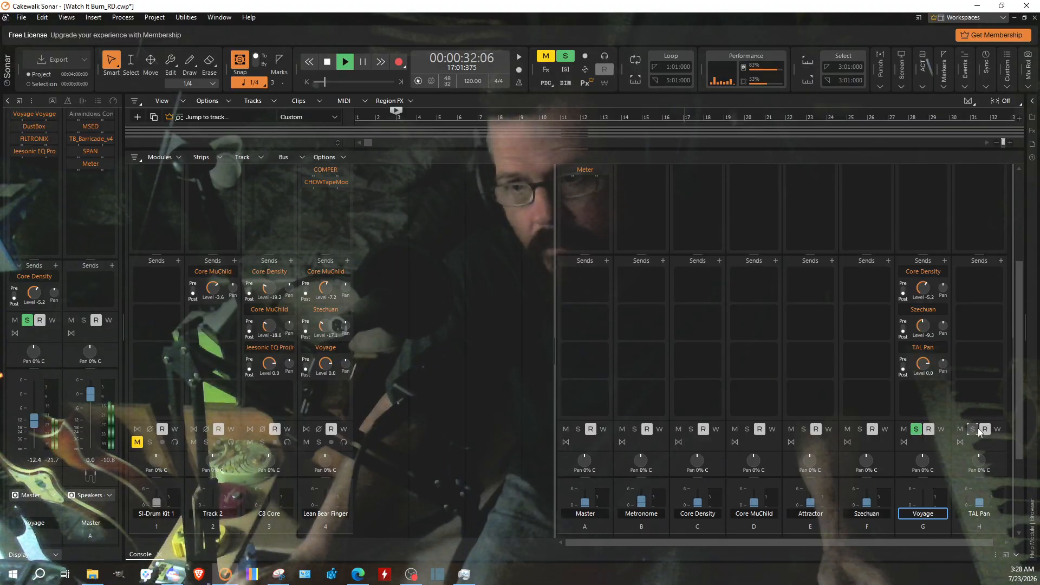
# Step: Compare the soloed Voyage sound by toggling its TAL Pan send, FILTRONIX, DustBox and Szechuan send off and on
pyautogui.click(903, 349)
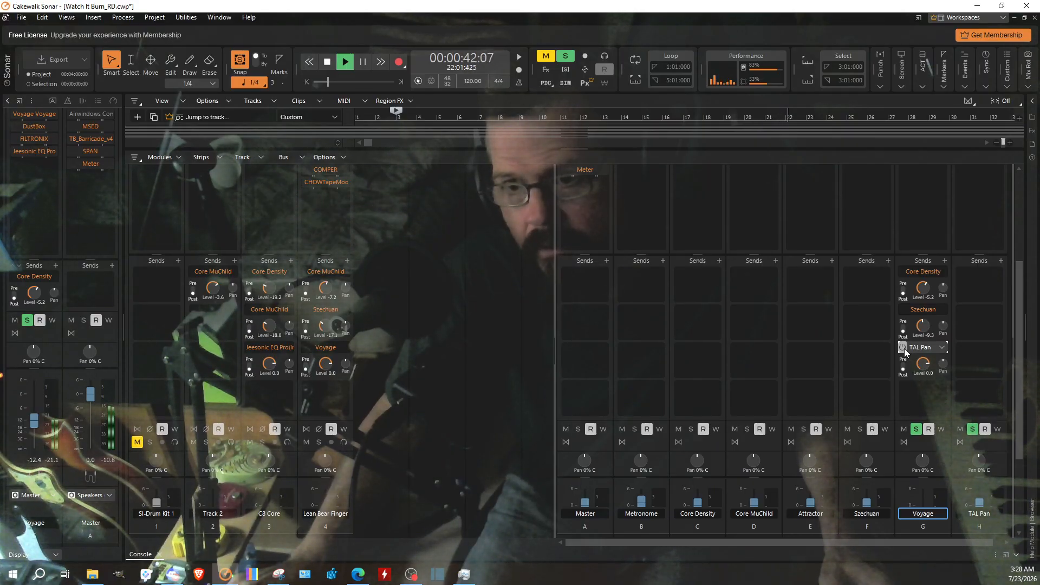
pyautogui.scroll(3, 970, 356)
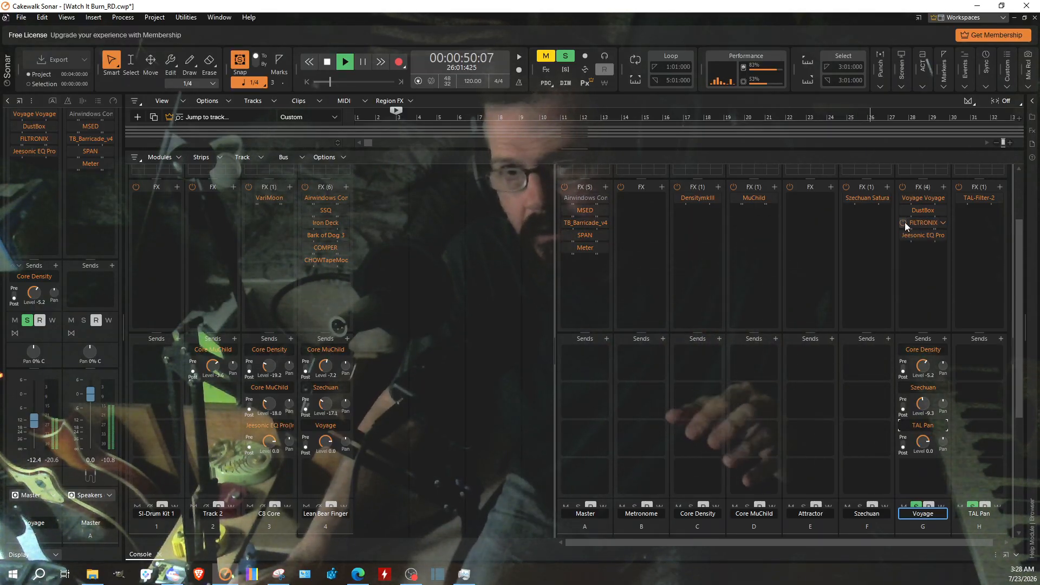
pyautogui.click(903, 224)
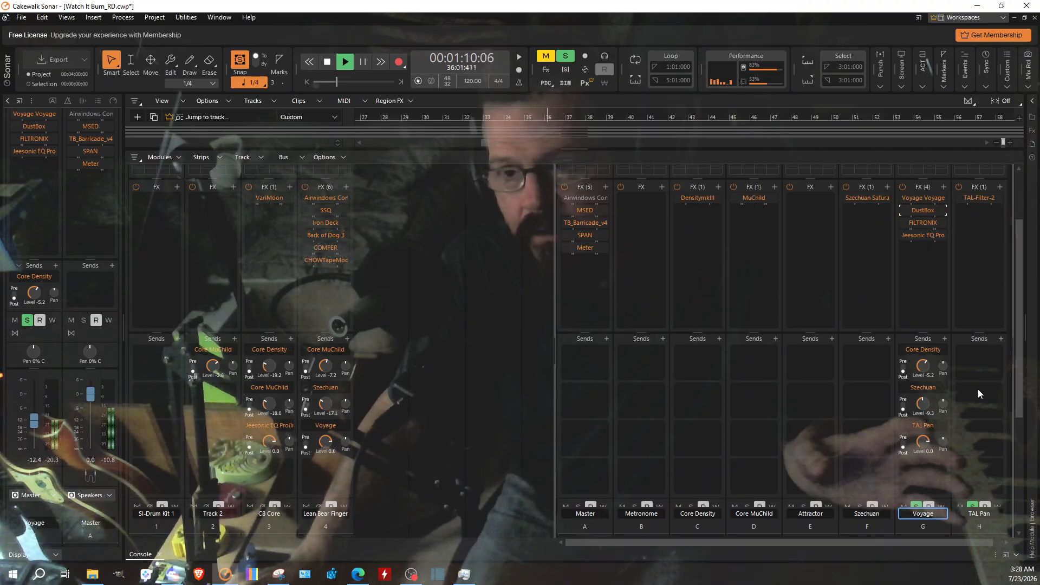
pyautogui.moveTo(901, 387)
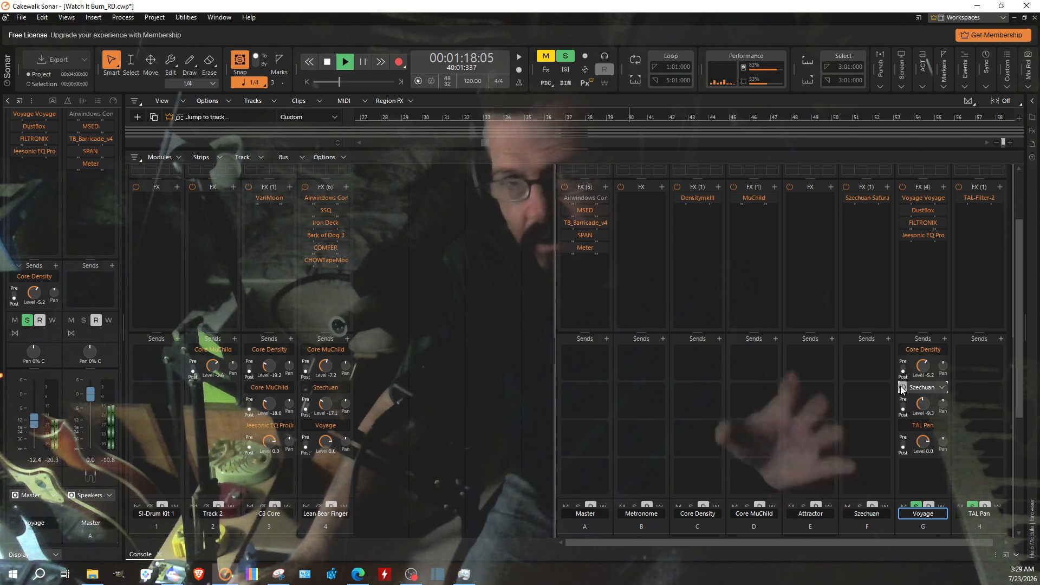
pyautogui.click(901, 387)
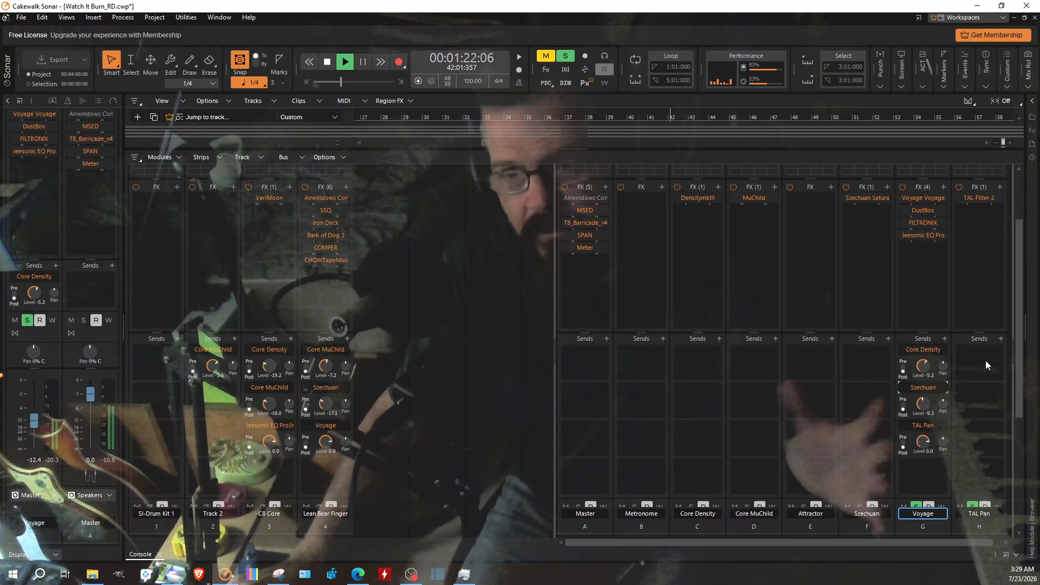
# Step: Unsolo the TAL Pan and Voyage buses and check the track and bus levels in the full mix
pyautogui.scroll(-3, 1003, 407)
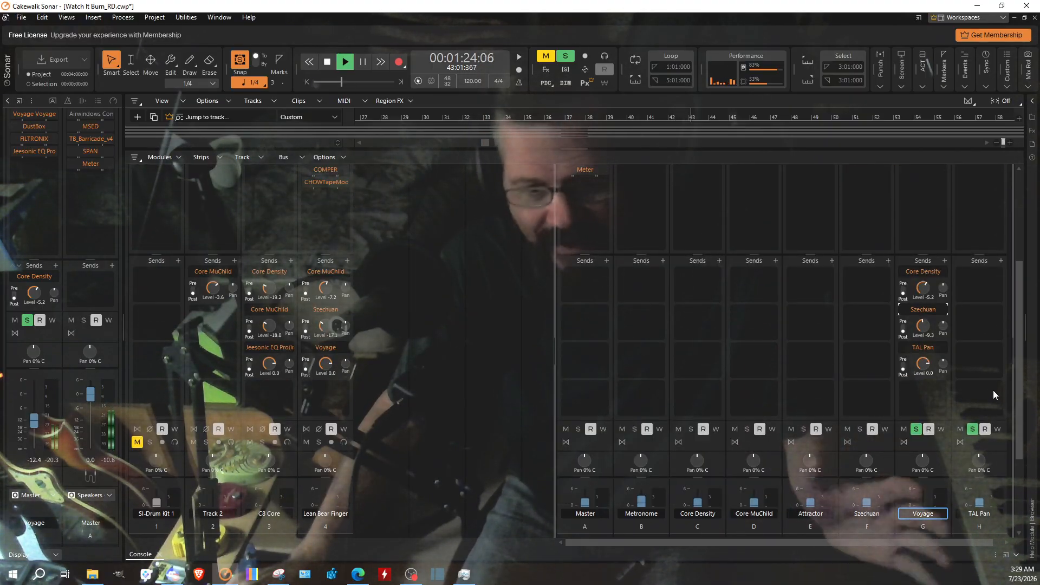
pyautogui.click(972, 429)
pyautogui.click(915, 429)
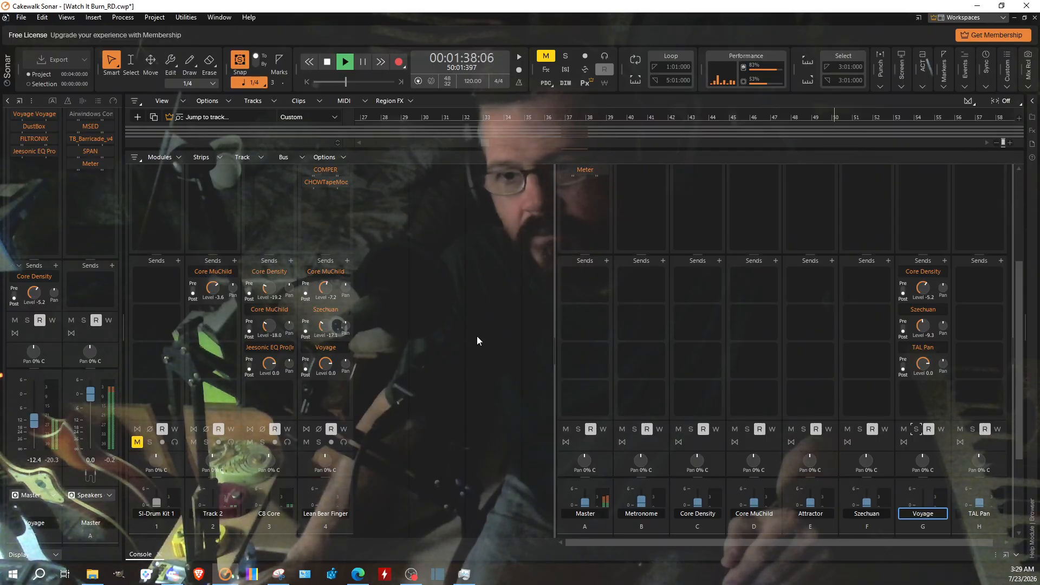
pyautogui.scroll(-5, 420, 403)
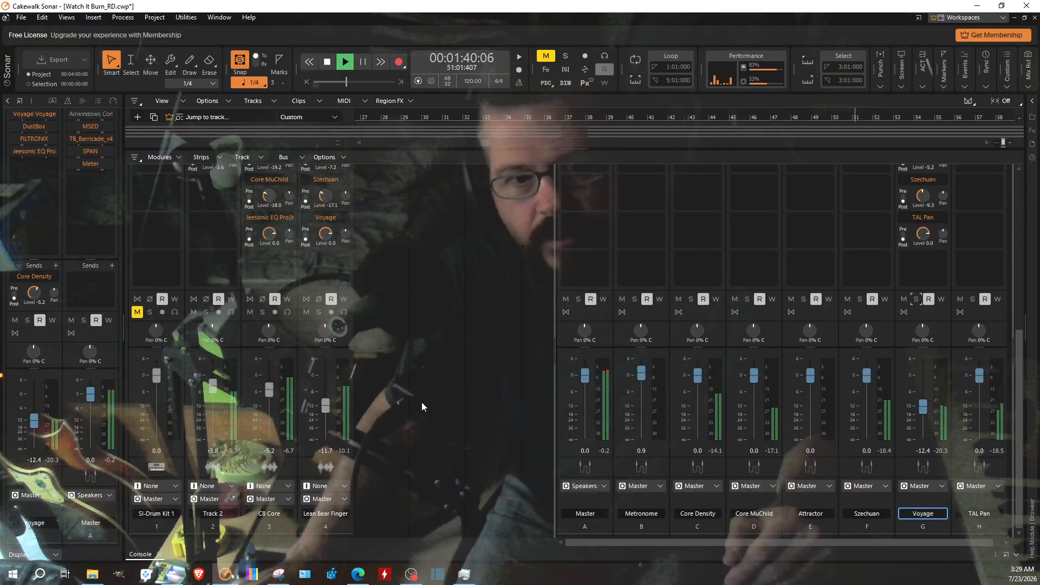
pyautogui.scroll(4, 422, 403)
pyautogui.scroll(-4, 445, 362)
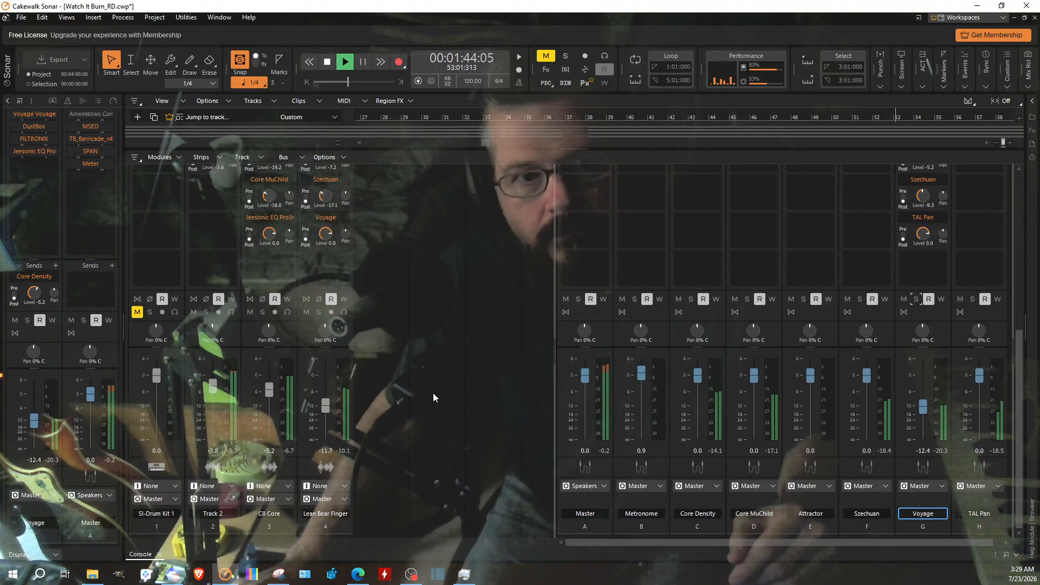
pyautogui.scroll(3, 431, 398)
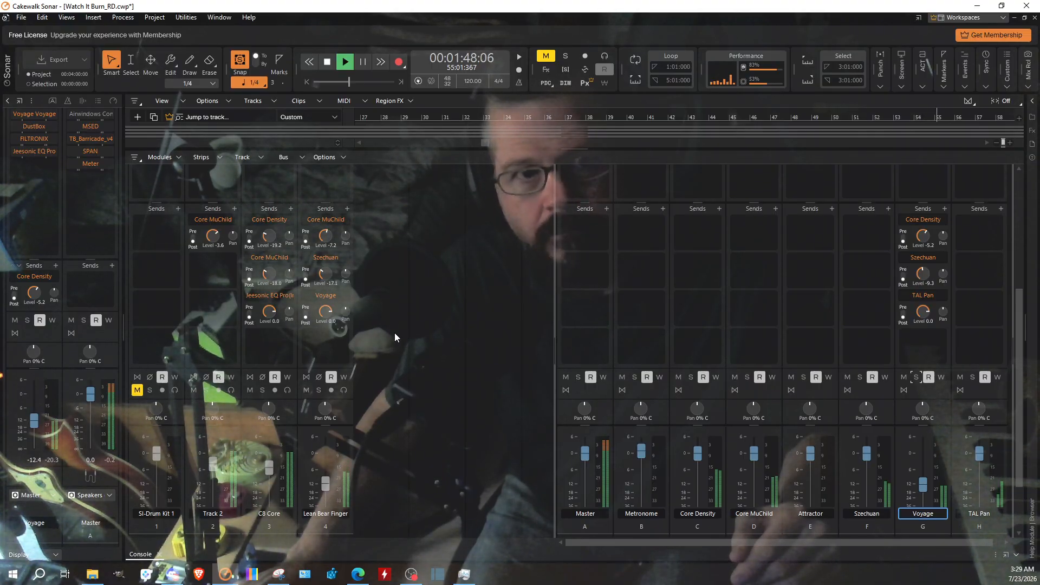
# Step: Mute and unmute the Voyage bus to compare the full mix with and without it, and stop playback
pyautogui.click(903, 377)
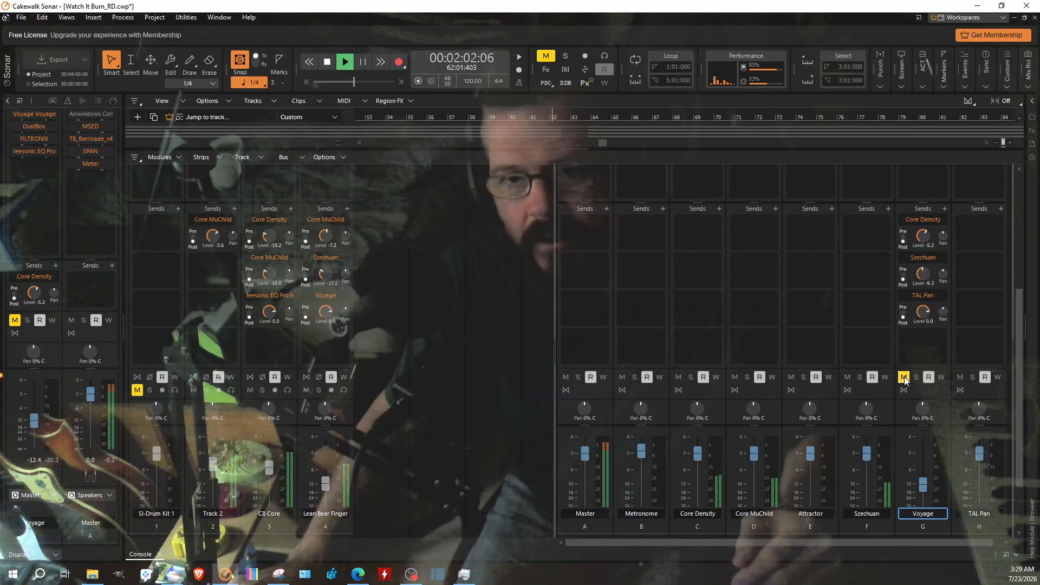
pyautogui.click(903, 377)
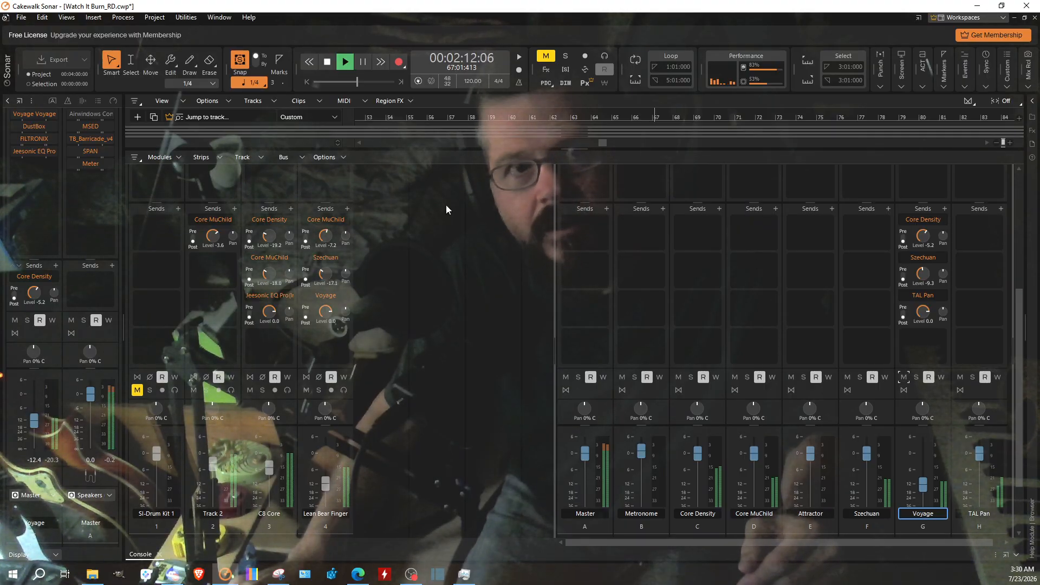
pyautogui.click(904, 377)
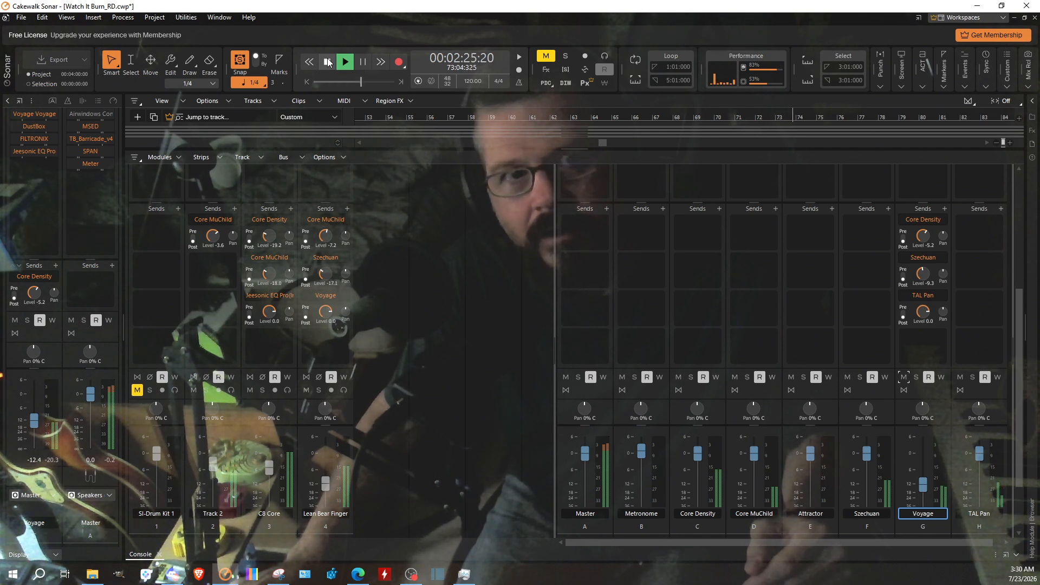
pyautogui.click(327, 62)
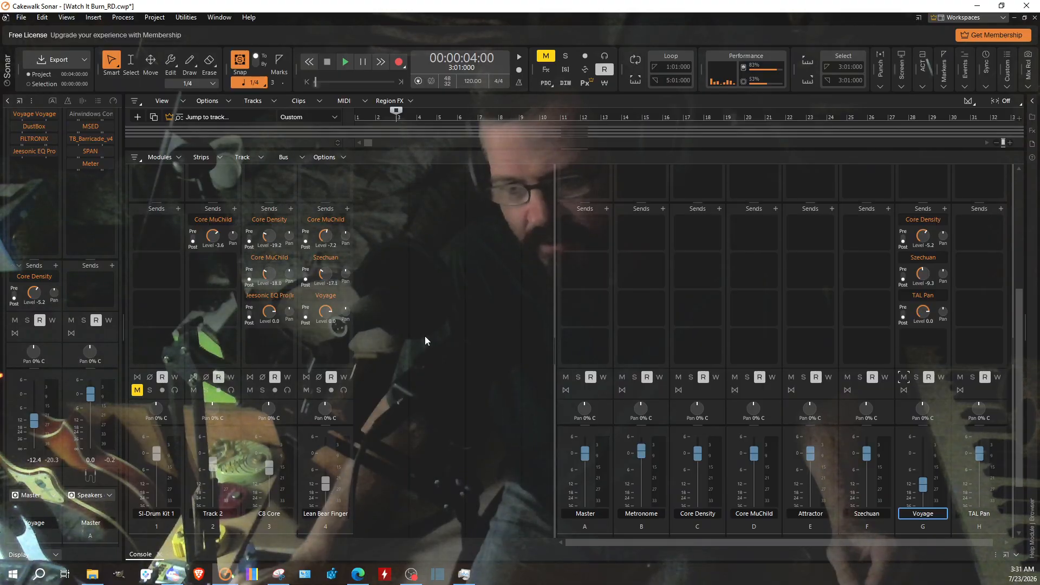
# Step: Examine the console's sends, effects racks and gain controls across the tracks and buses
pyautogui.scroll(3, 450, 368)
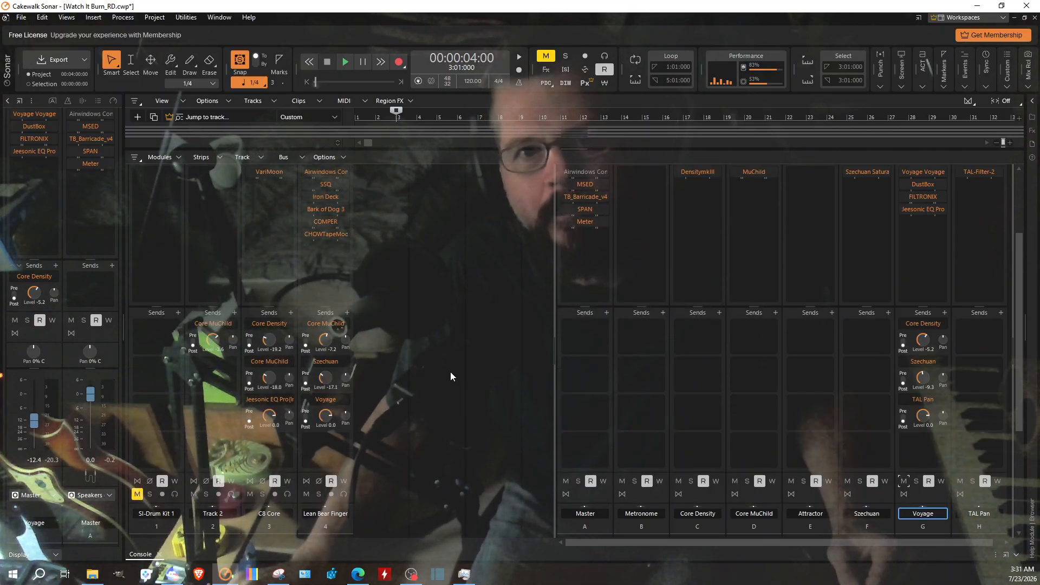
pyautogui.scroll(1, 451, 380)
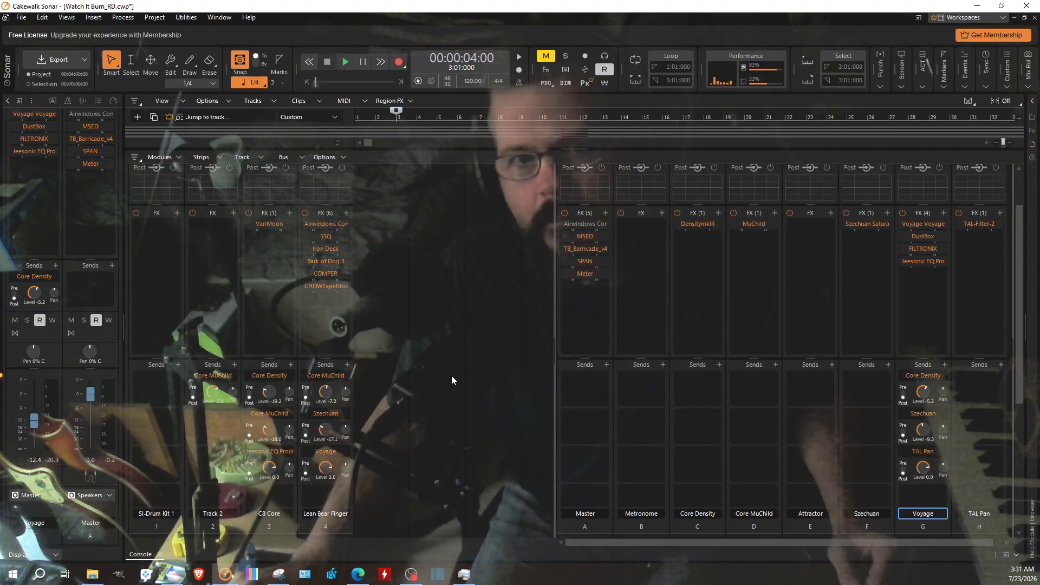
pyautogui.scroll(2, 452, 376)
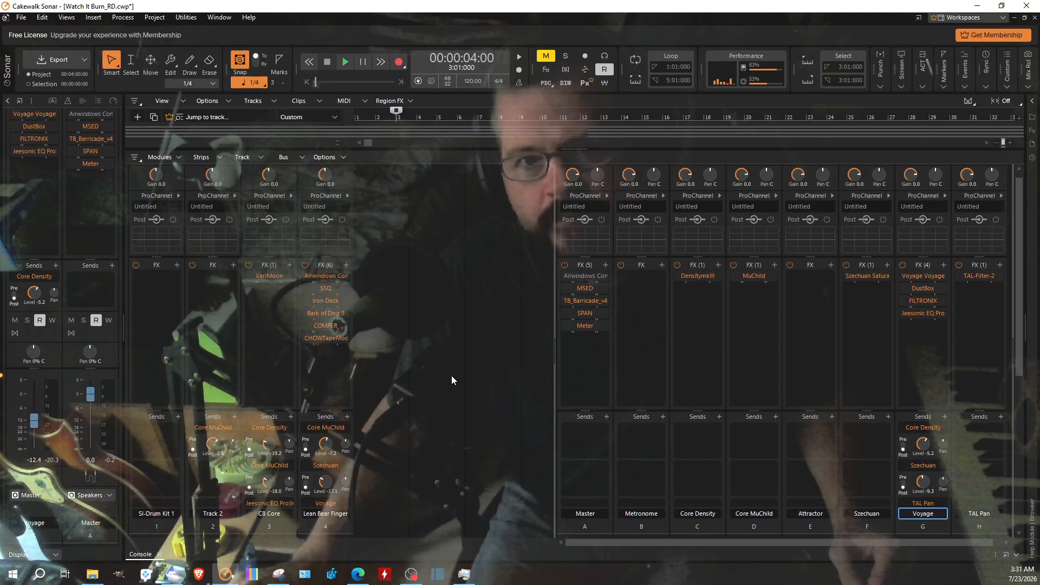
pyautogui.scroll(1, 452, 379)
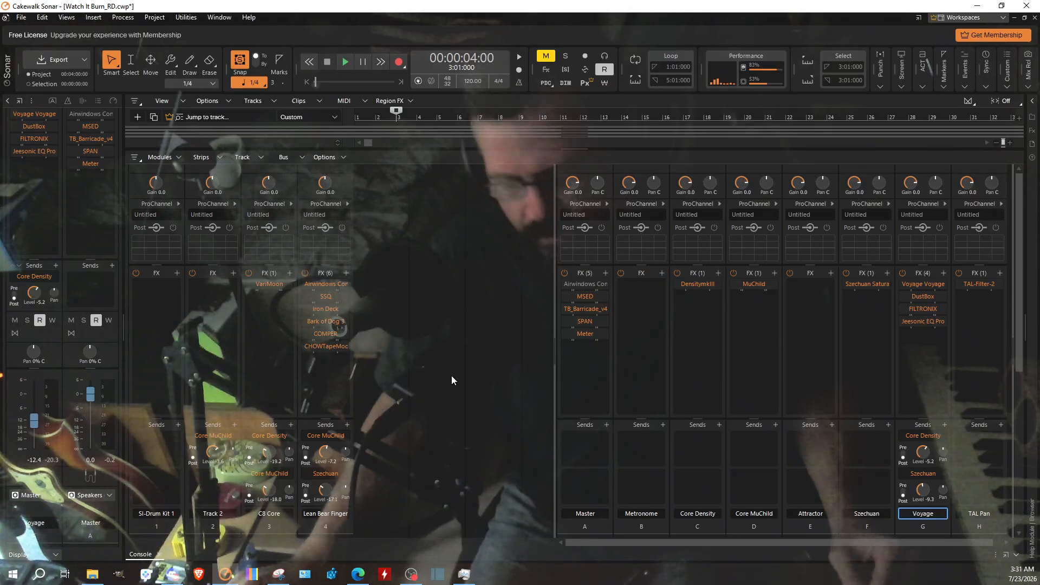
pyautogui.scroll(-4, 452, 379)
pyautogui.scroll(2, 452, 378)
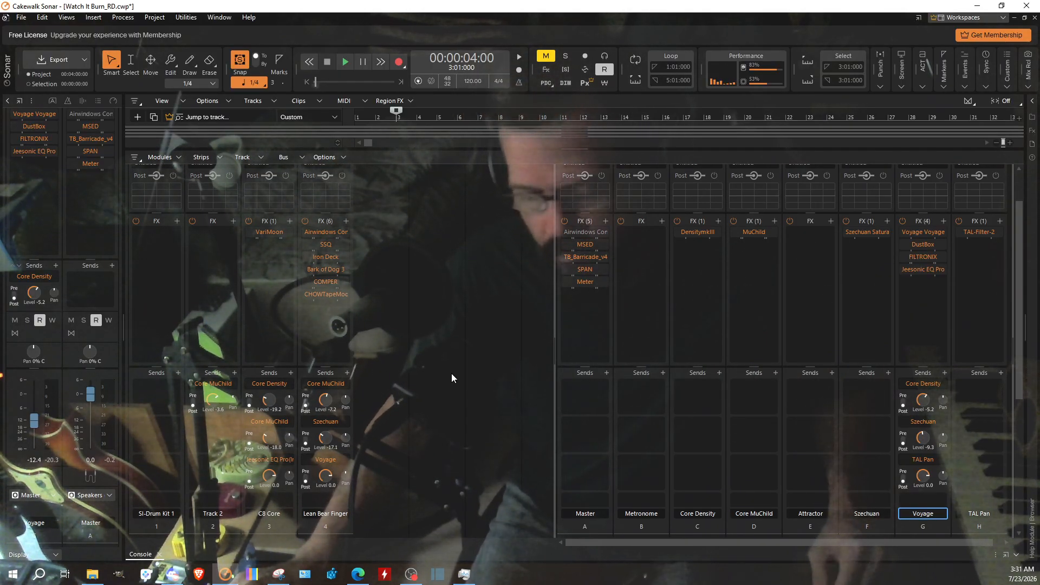
pyautogui.scroll(2, 452, 378)
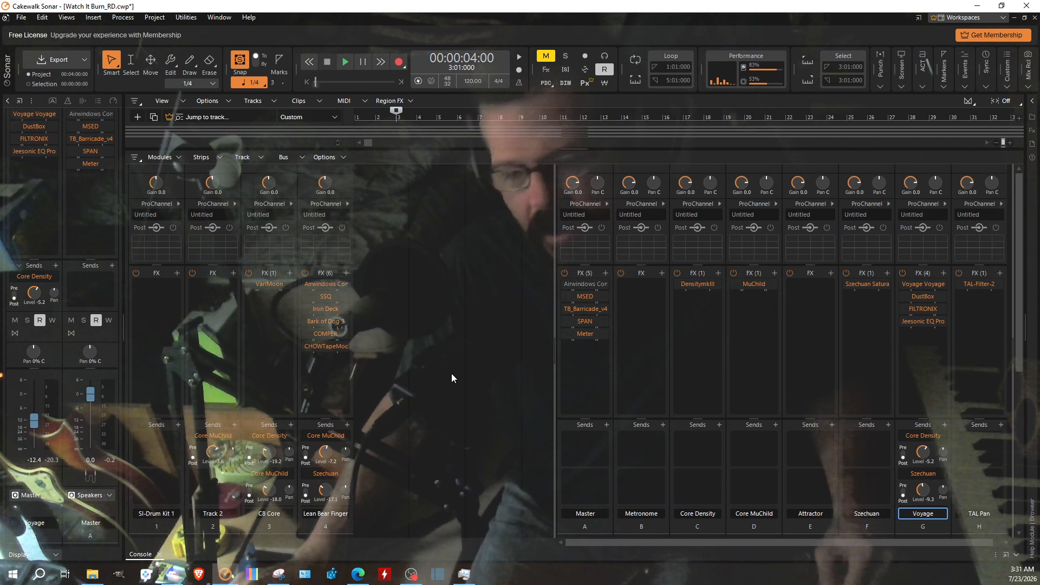